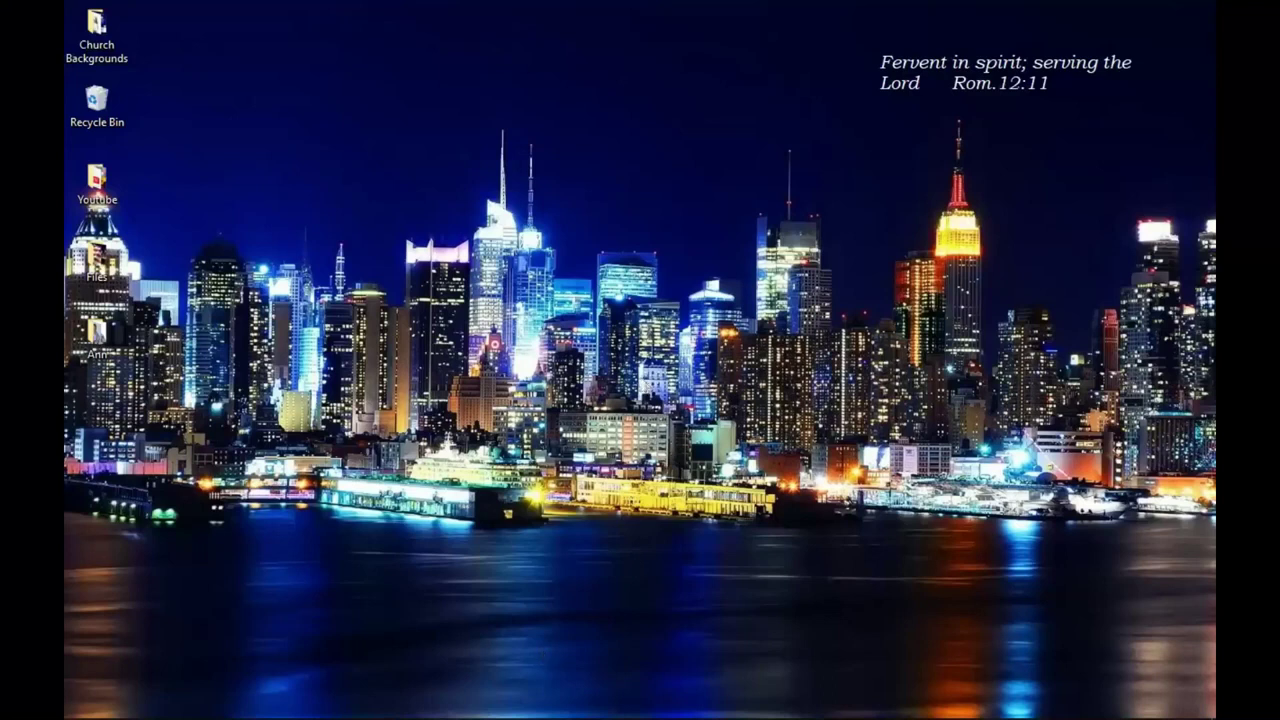
- Show the eGreenCardPhoto site and its web address, then switch to the State Dept tweet
left_click(447, 708)
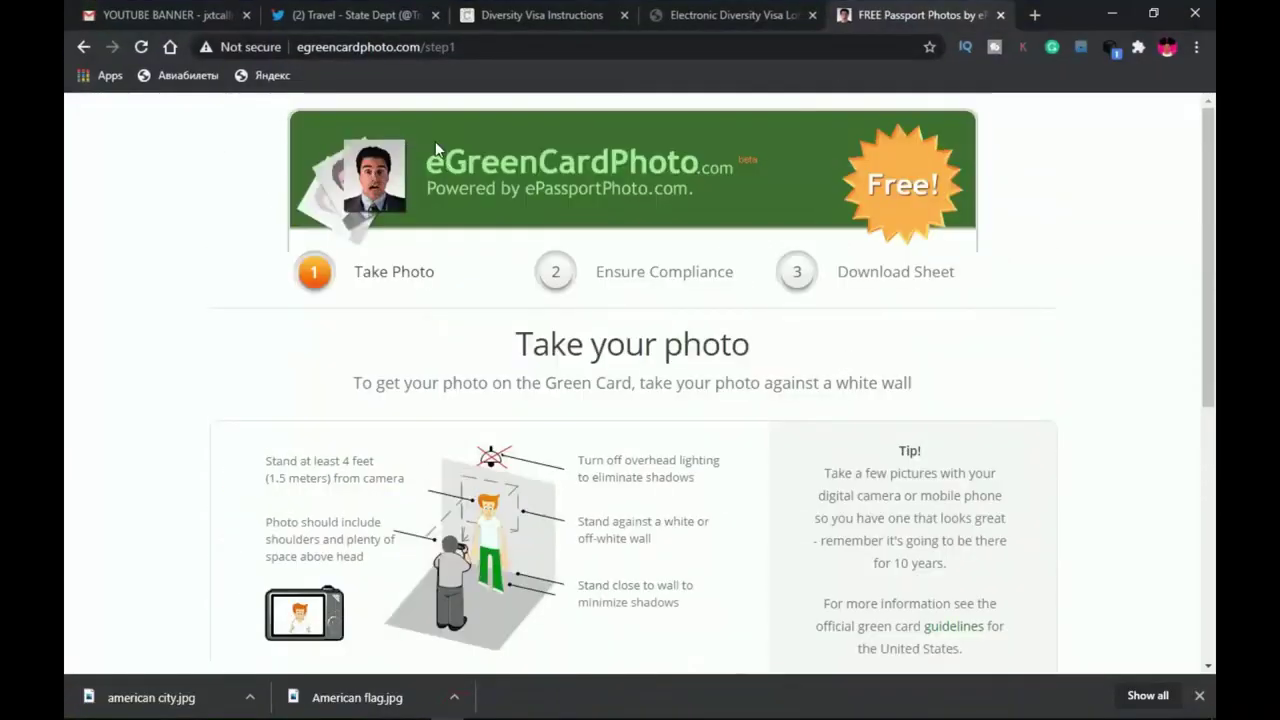
left_click(425, 45)
left_click(425, 45)
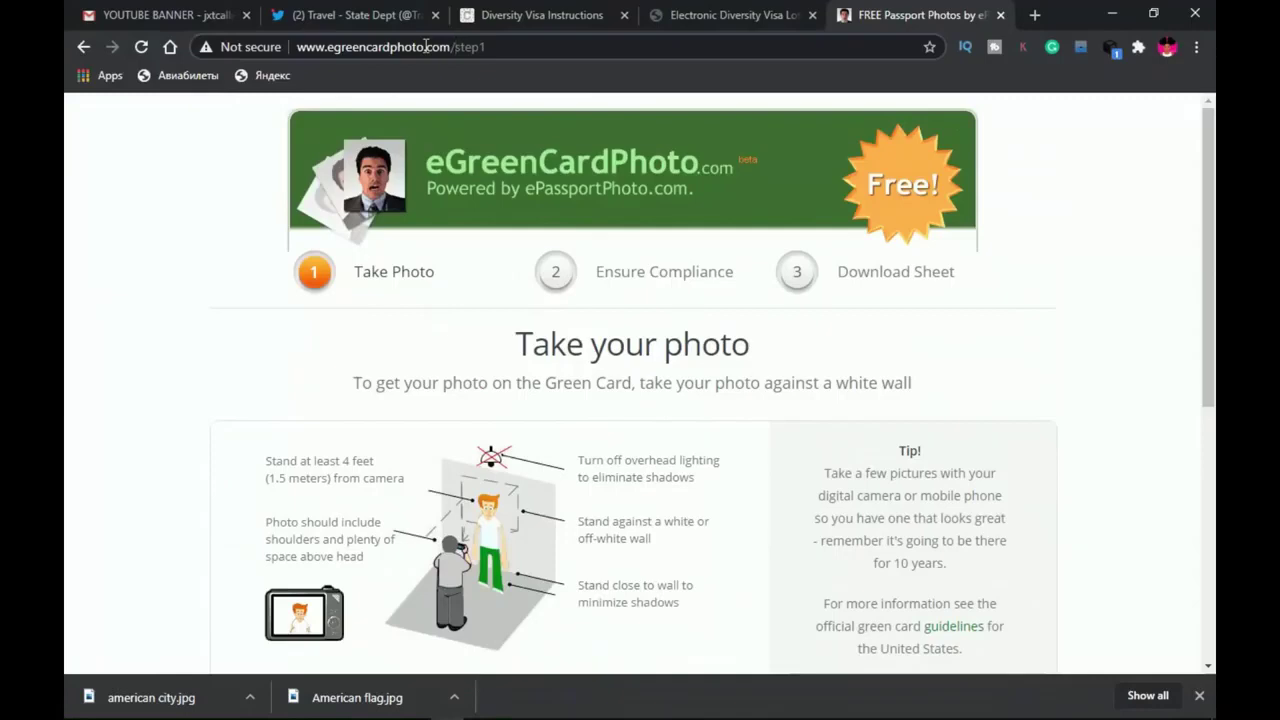
left_click(360, 15)
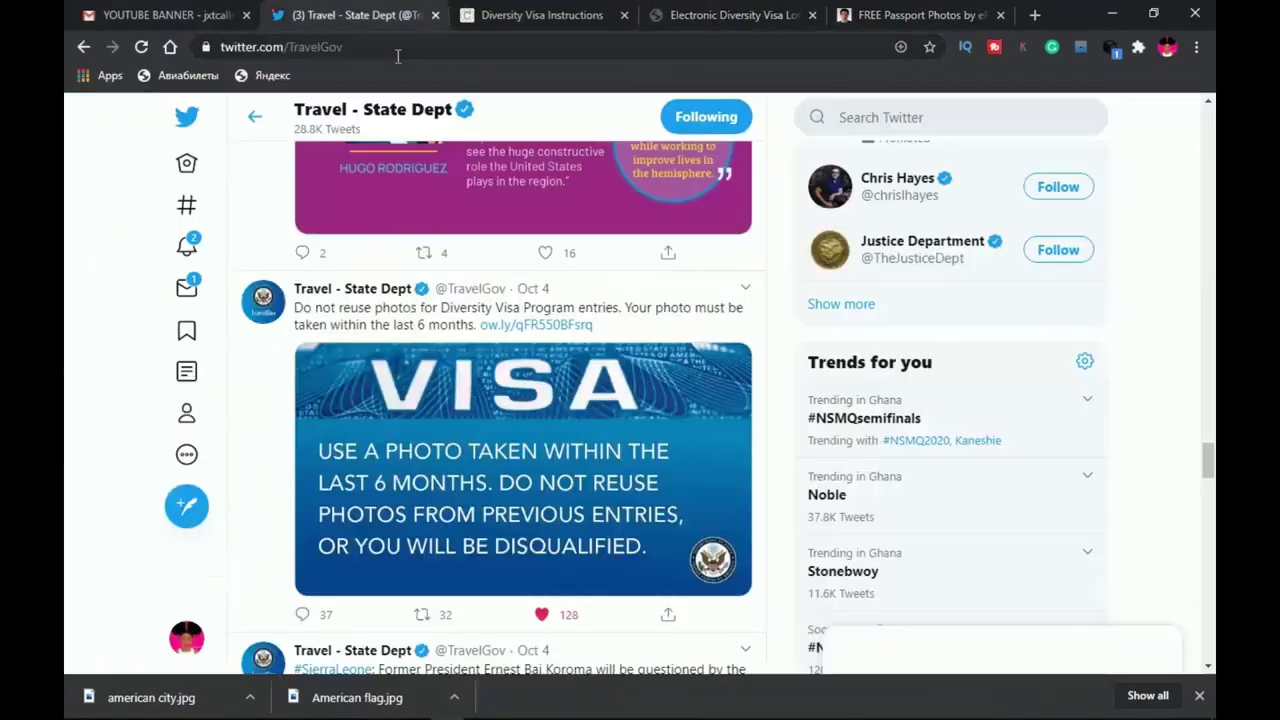
- Review the TravelGov tweet about DV photos, then switch to the Diversity Visa Instructions page
scroll(490, 212, "down", 2)
scroll(490, 212, "up", 2)
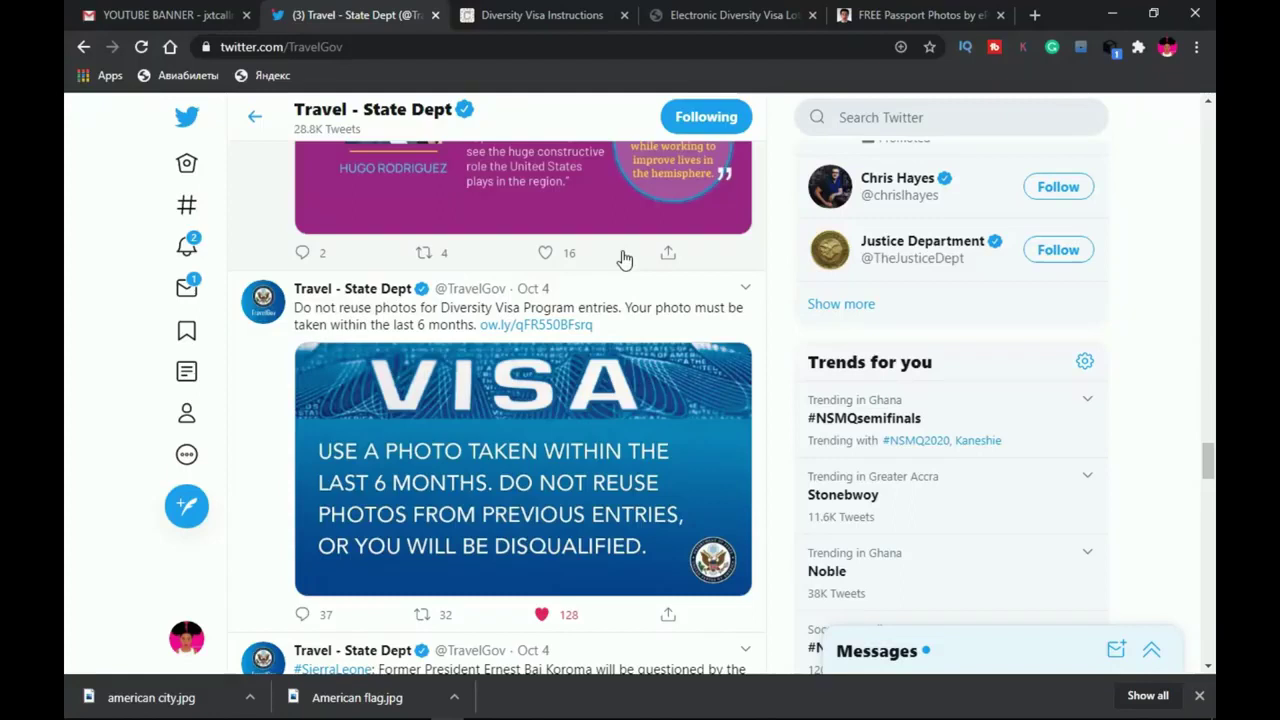
left_click(577, 14)
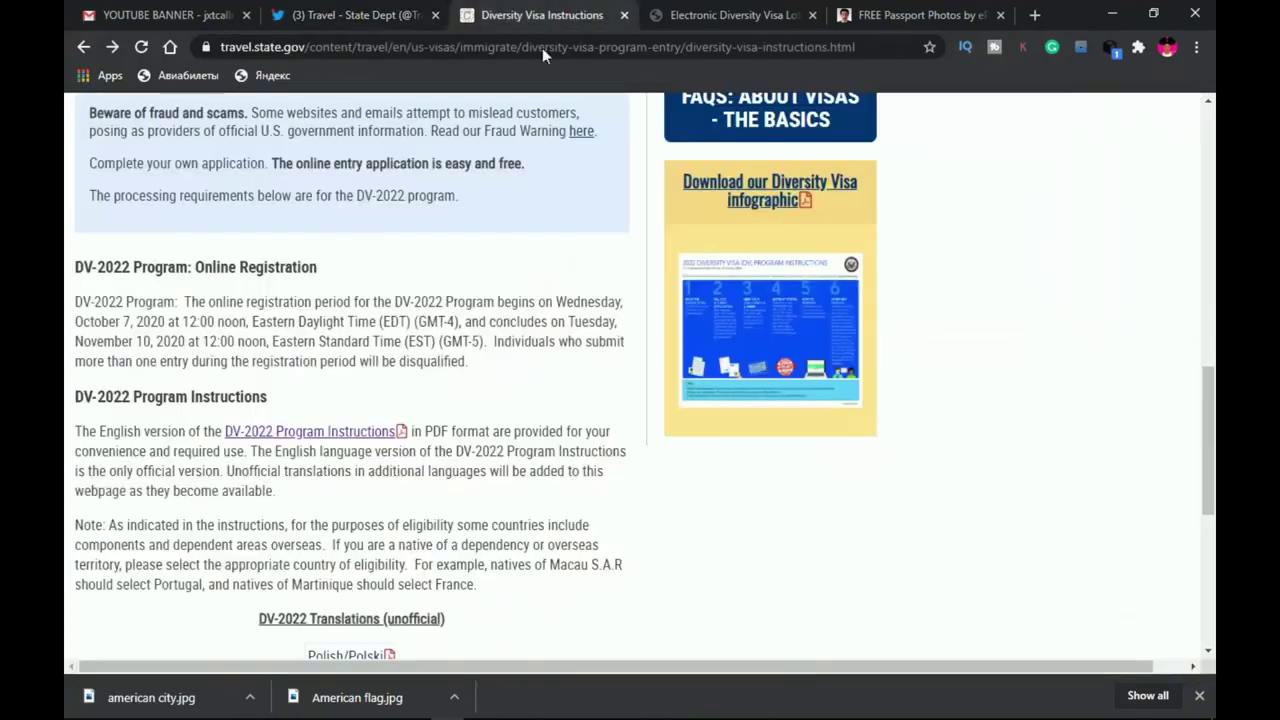
- Scroll the Diversity Visa Instructions page and open the DV-2022 Program Instructions PDF
scroll(390, 335, "up", 3)
scroll(390, 328, "down", 2)
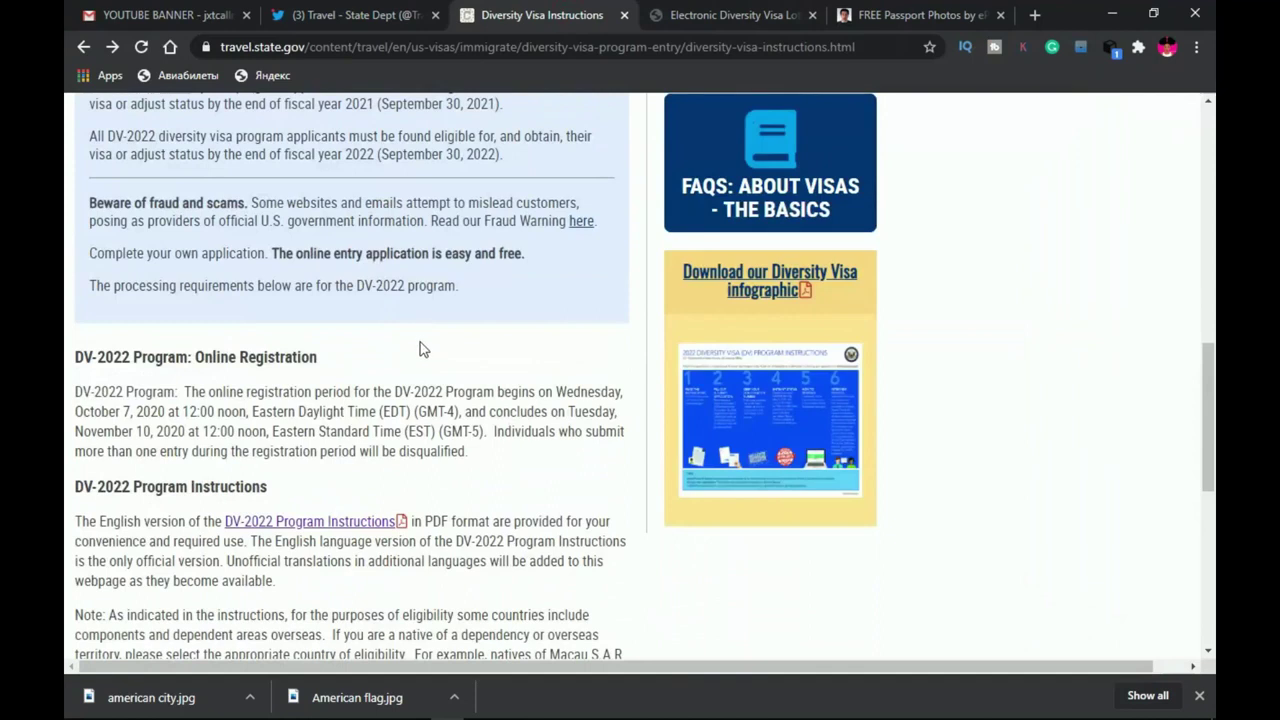
scroll(414, 357, "down", 3)
scroll(405, 340, "up", 1)
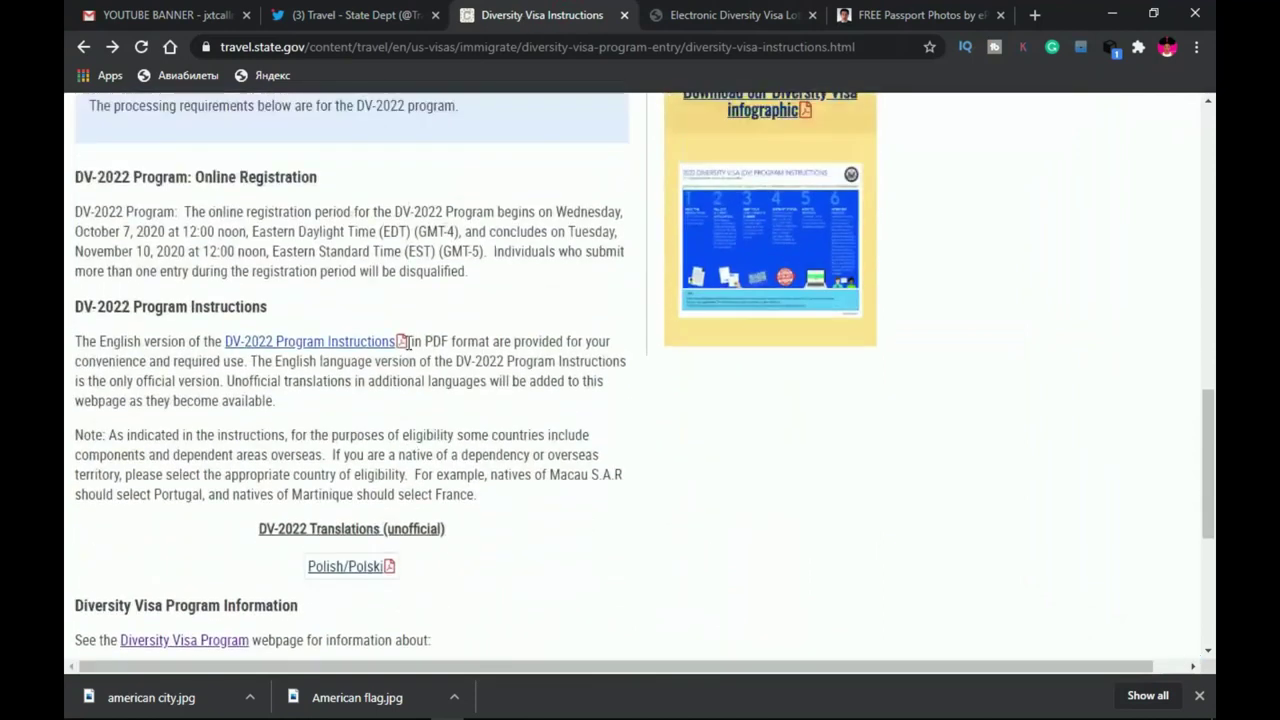
scroll(449, 234, "down", 1)
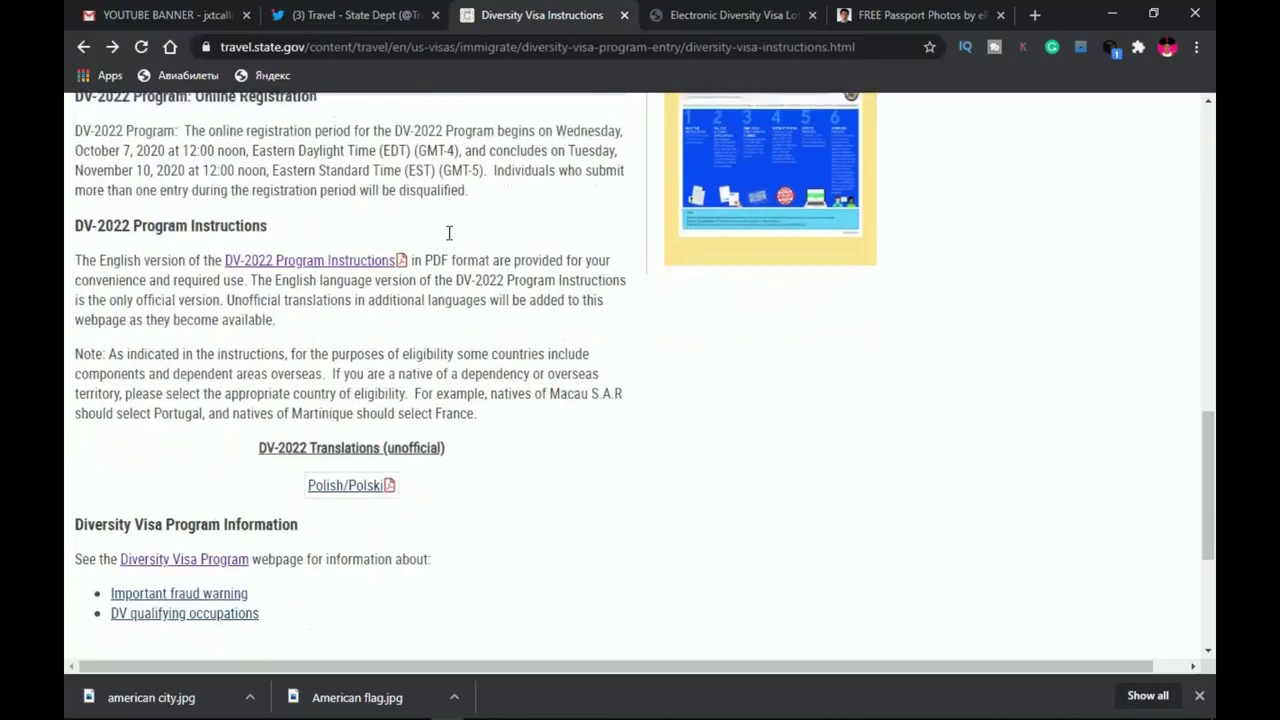
scroll(449, 237, "up", 1)
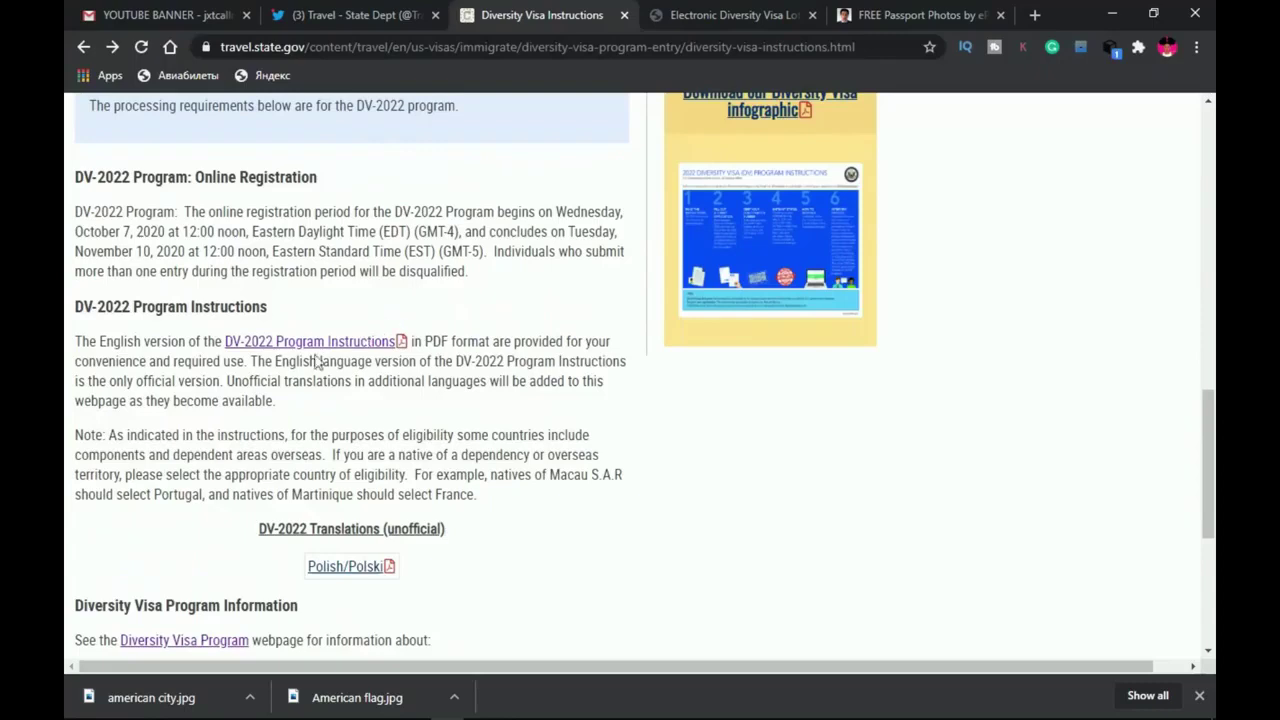
scroll(357, 304, "down", 1)
scroll(357, 304, "up", 1)
left_click(313, 339)
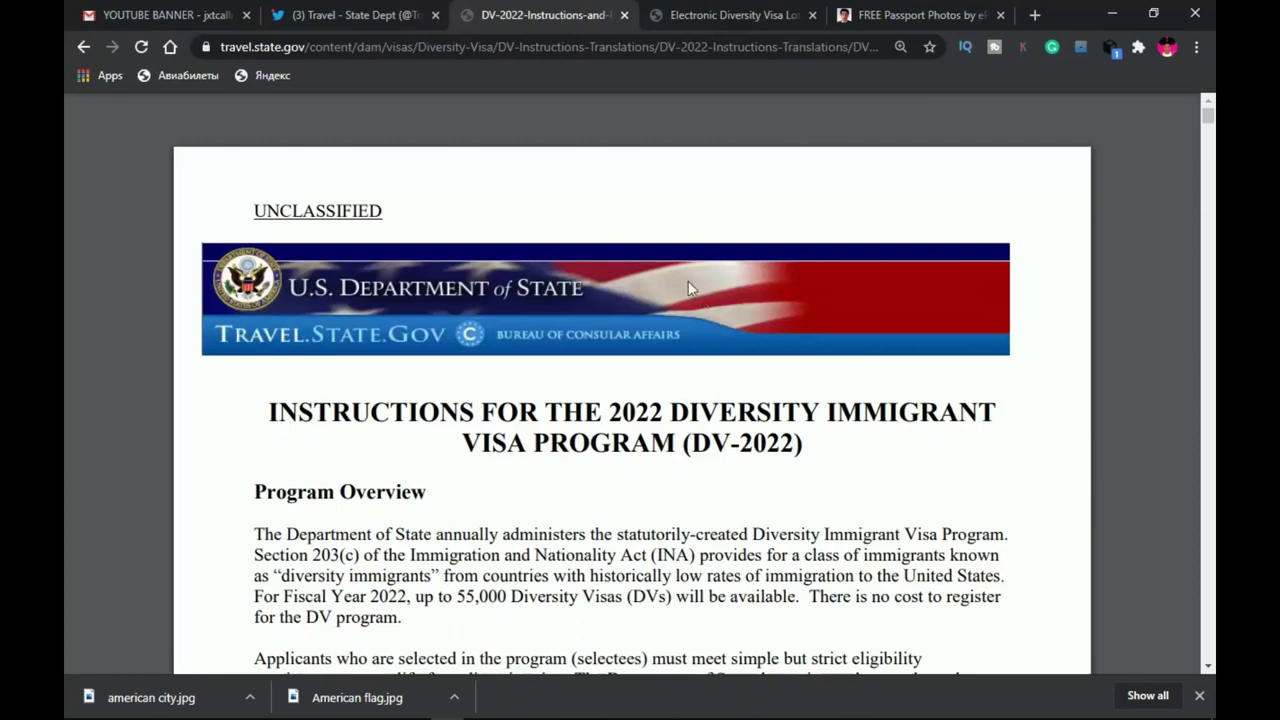
- Scroll the PDF to page 6, 'Submitting a Digital Photograph (Image)', showing the photo requirements
scroll(684, 292, "down", 1)
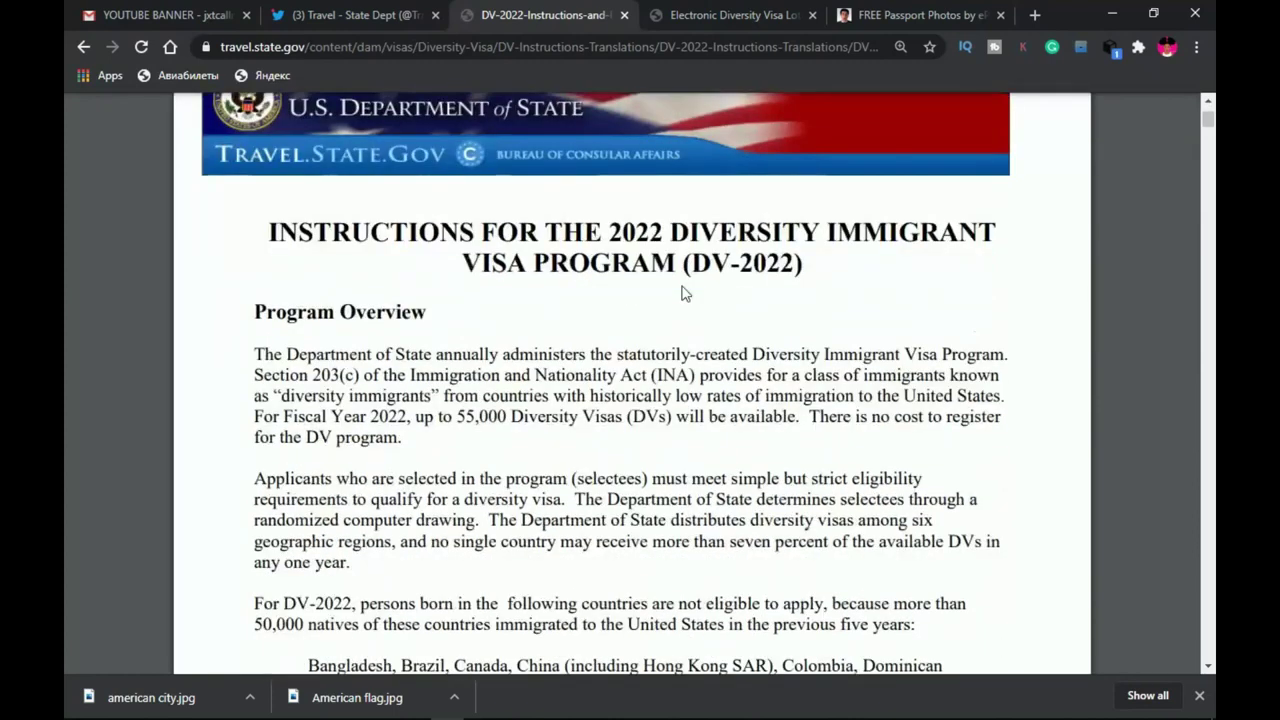
scroll(670, 300, "down", 7)
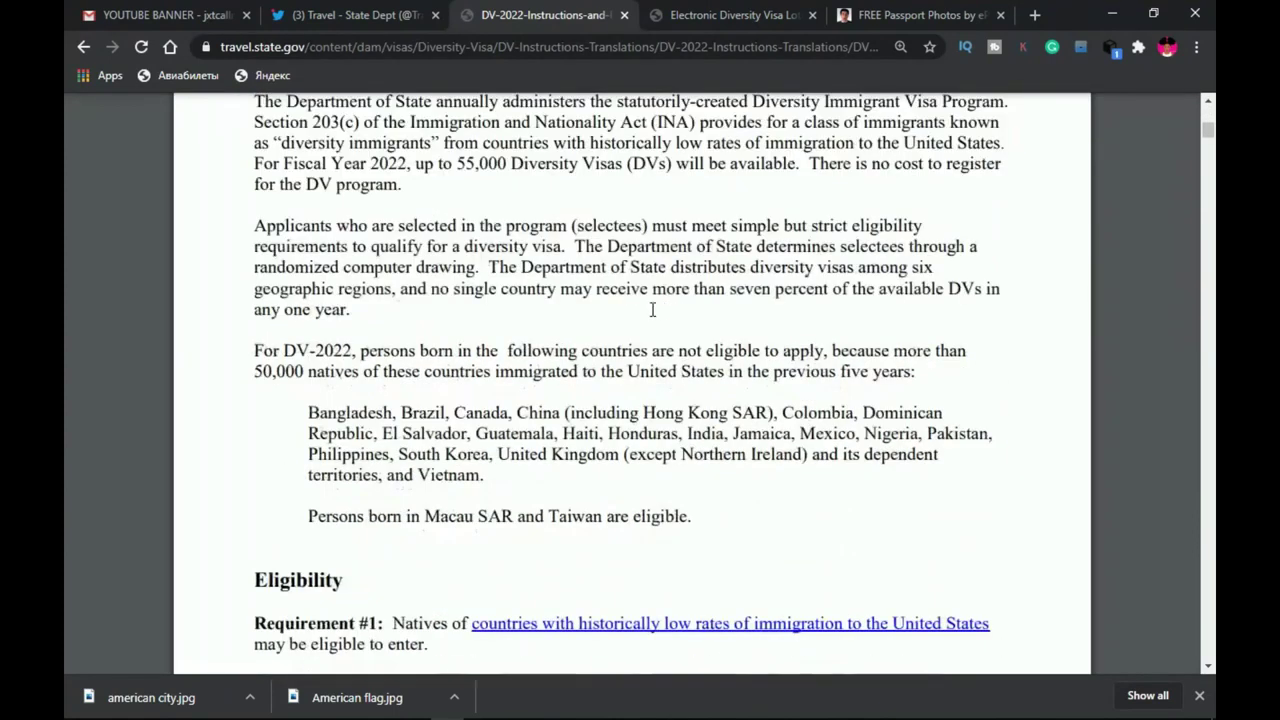
scroll(645, 323, "up", 1)
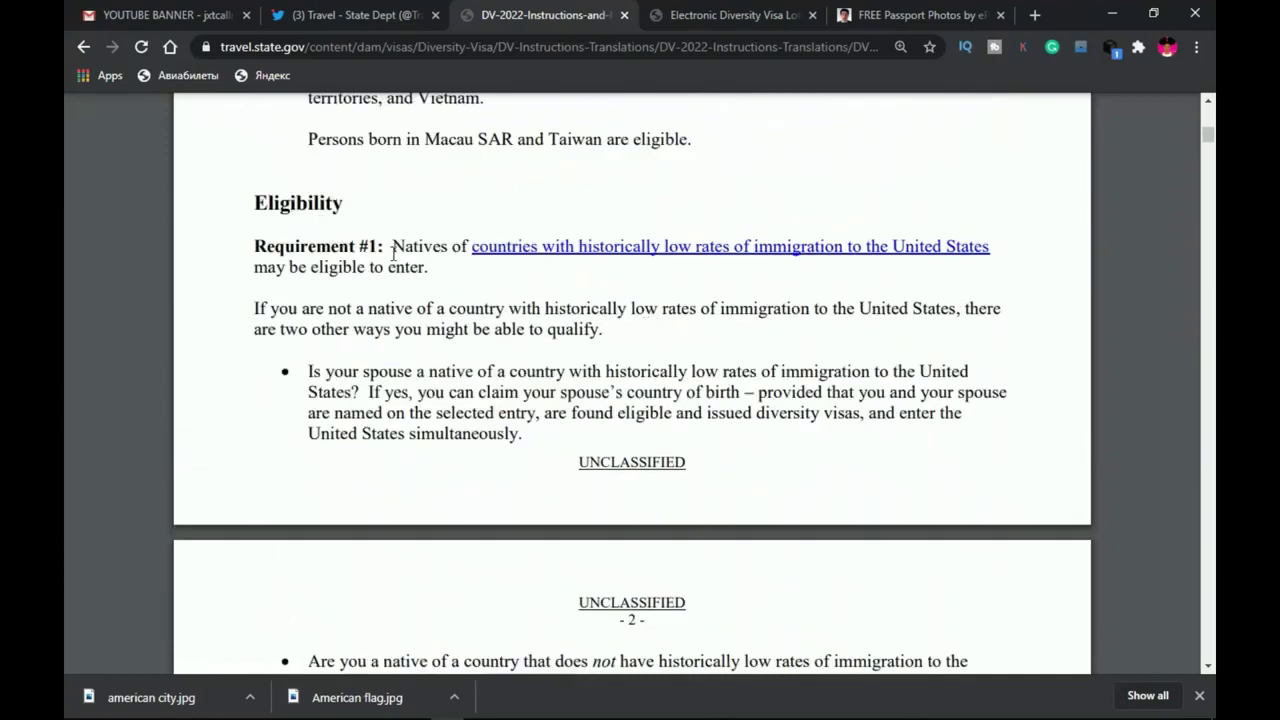
scroll(460, 252, "down", 5)
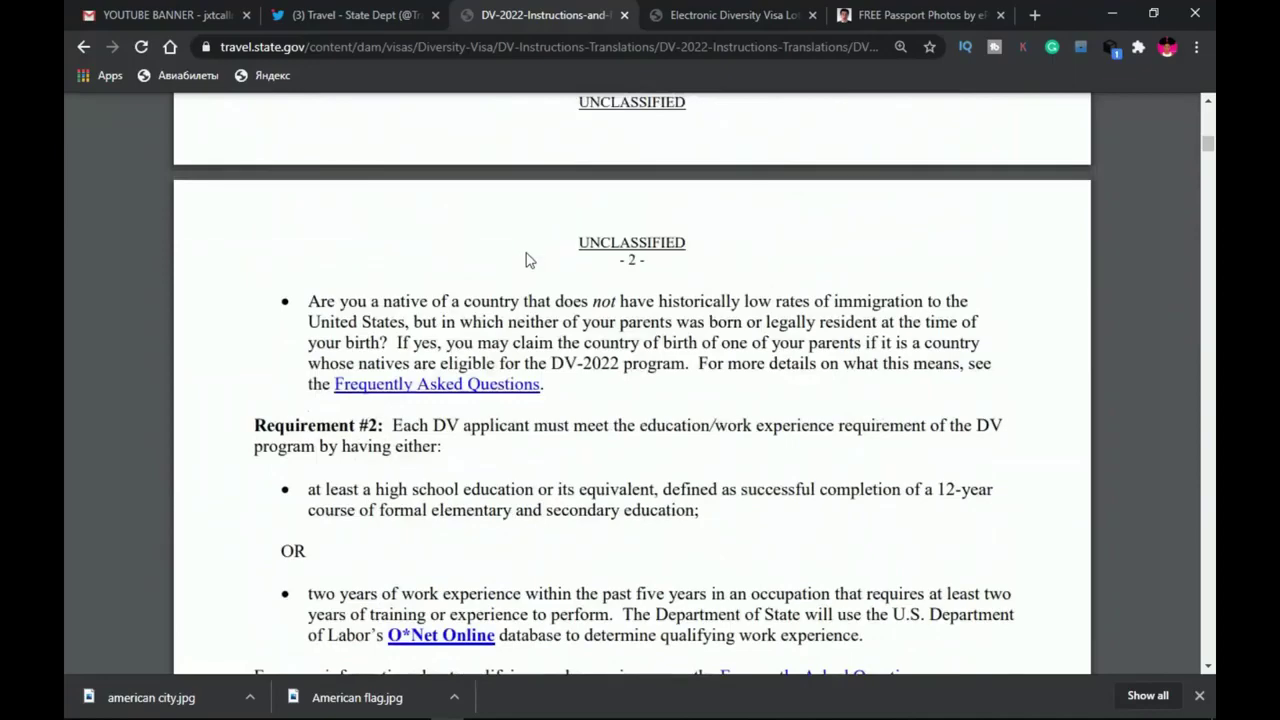
scroll(540, 300, "down", 10)
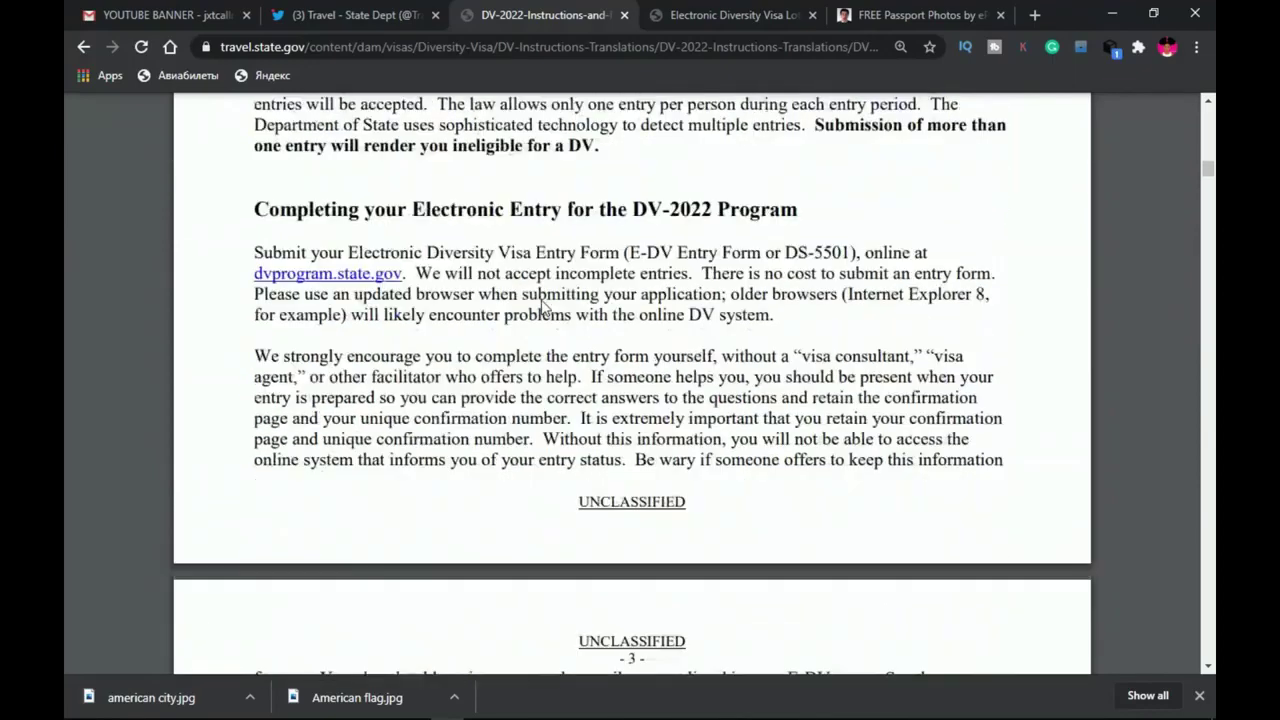
scroll(544, 313, "down", 15)
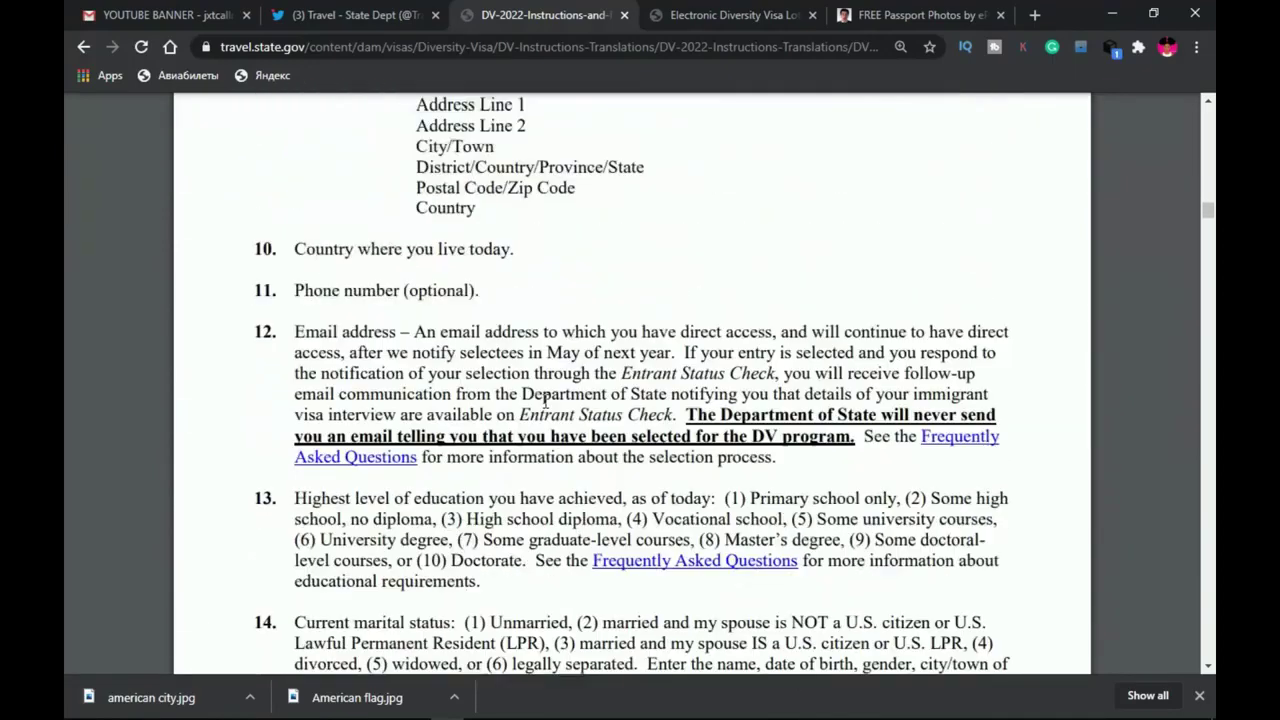
scroll(544, 383, "down", 14)
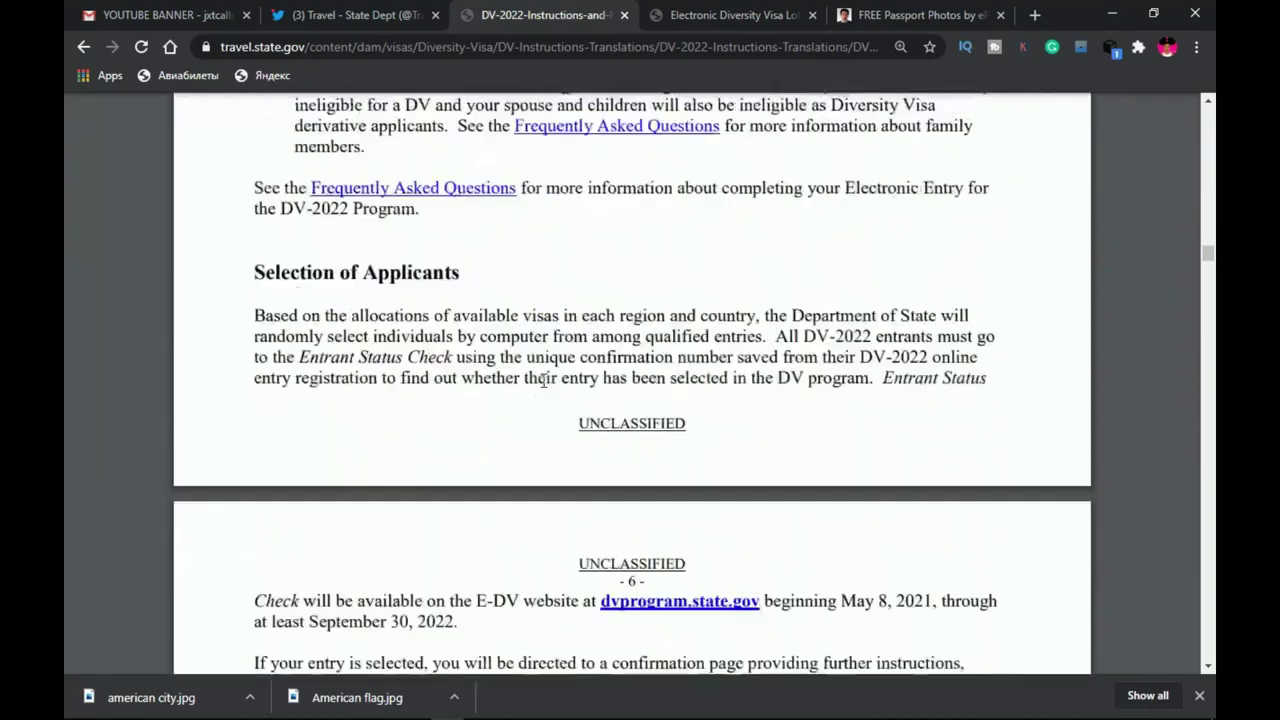
scroll(540, 380, "down", 8)
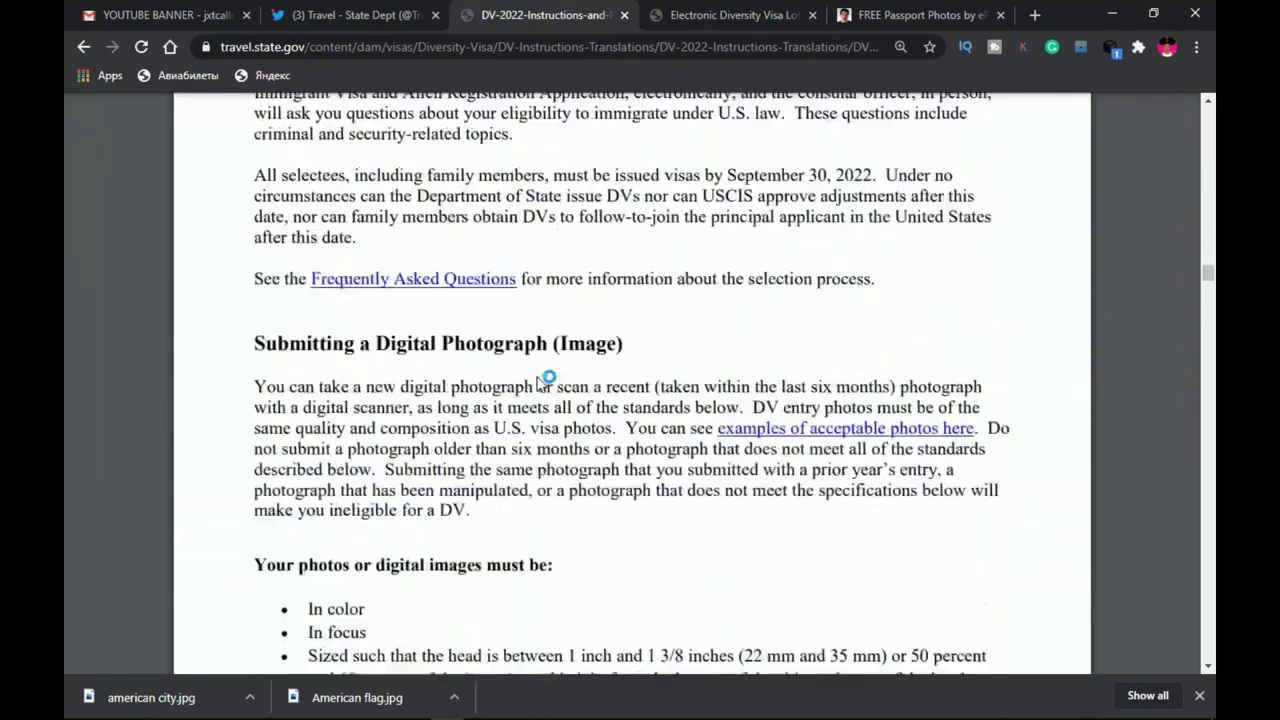
scroll(537, 381, "down", 7)
scroll(545, 375, "up", 8)
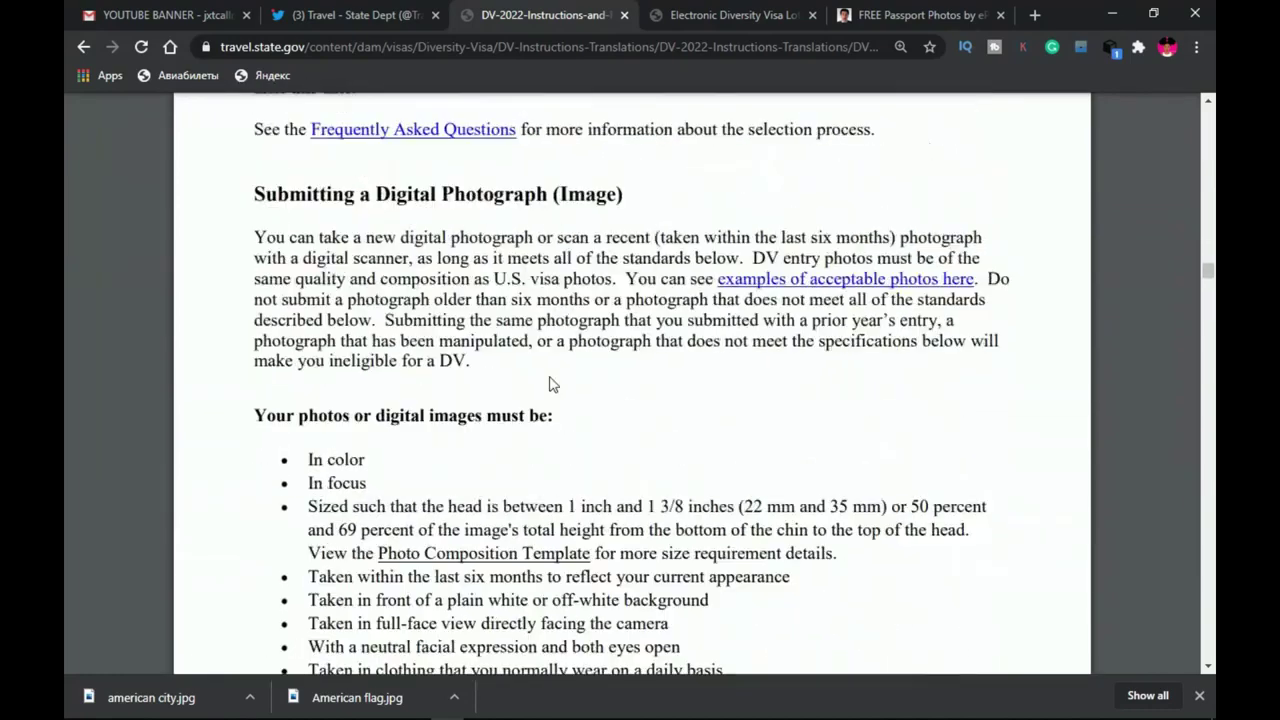
scroll(554, 380, "up", 2)
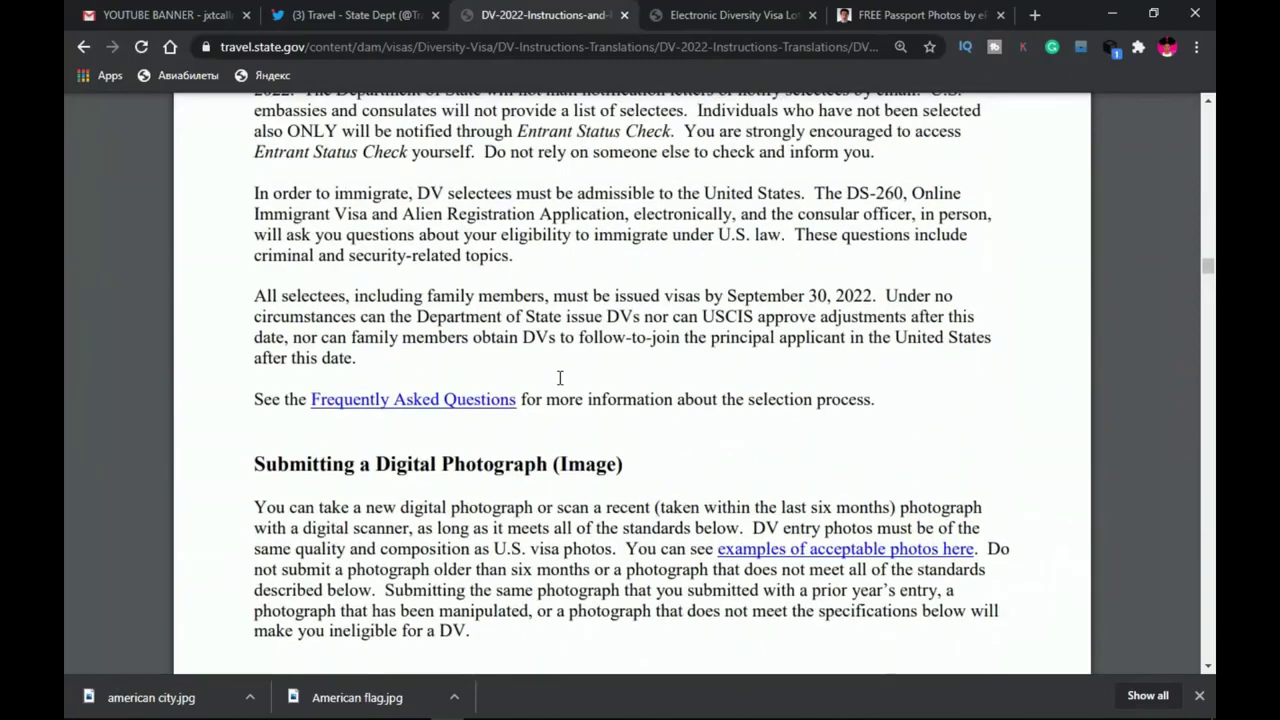
scroll(560, 377, "down", 5)
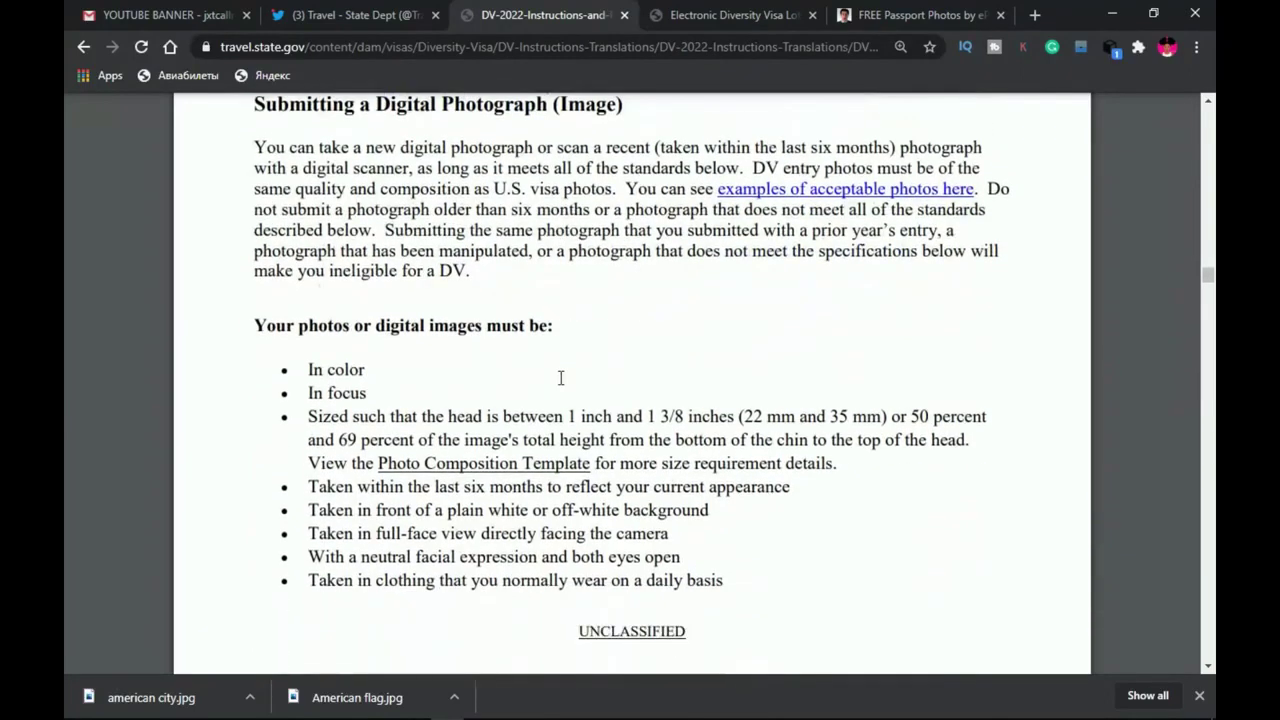
scroll(497, 330, "up", 1)
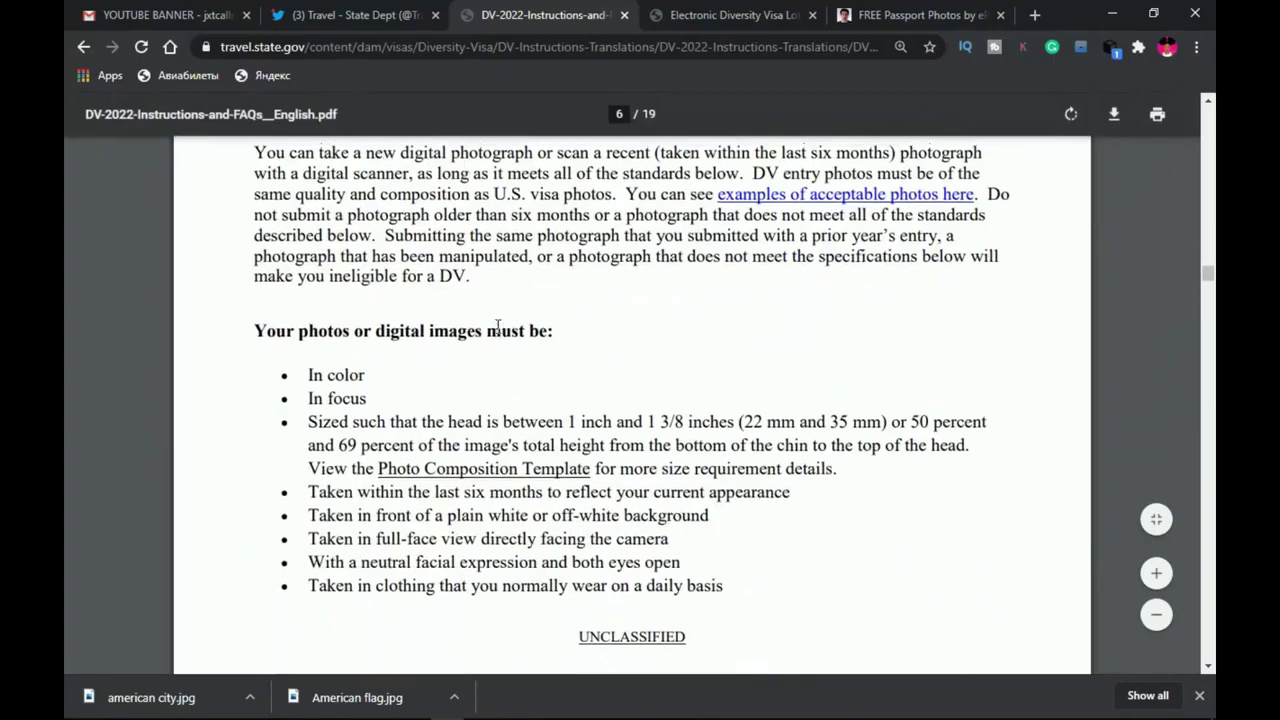
scroll(497, 330, "up", 1)
- Read the photo requirements and highlight the head size requirement
left_click_drag(245, 193, 642, 178)
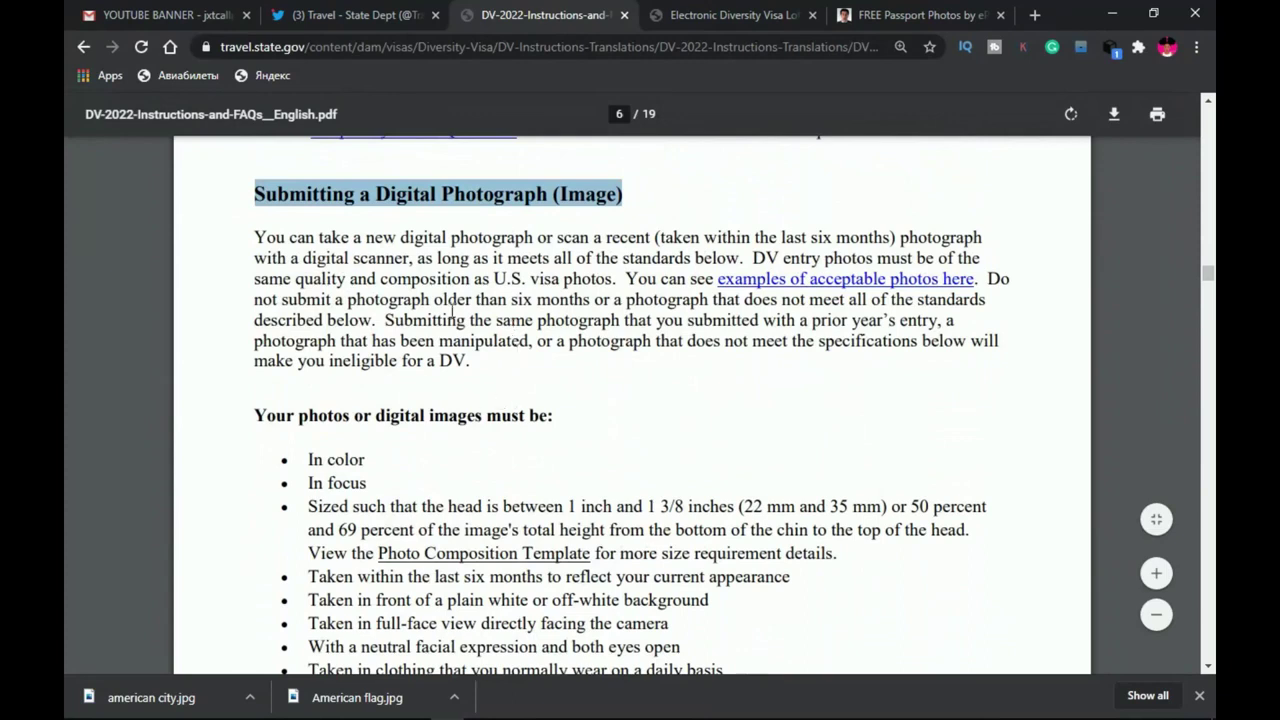
scroll(457, 326, "down", 3)
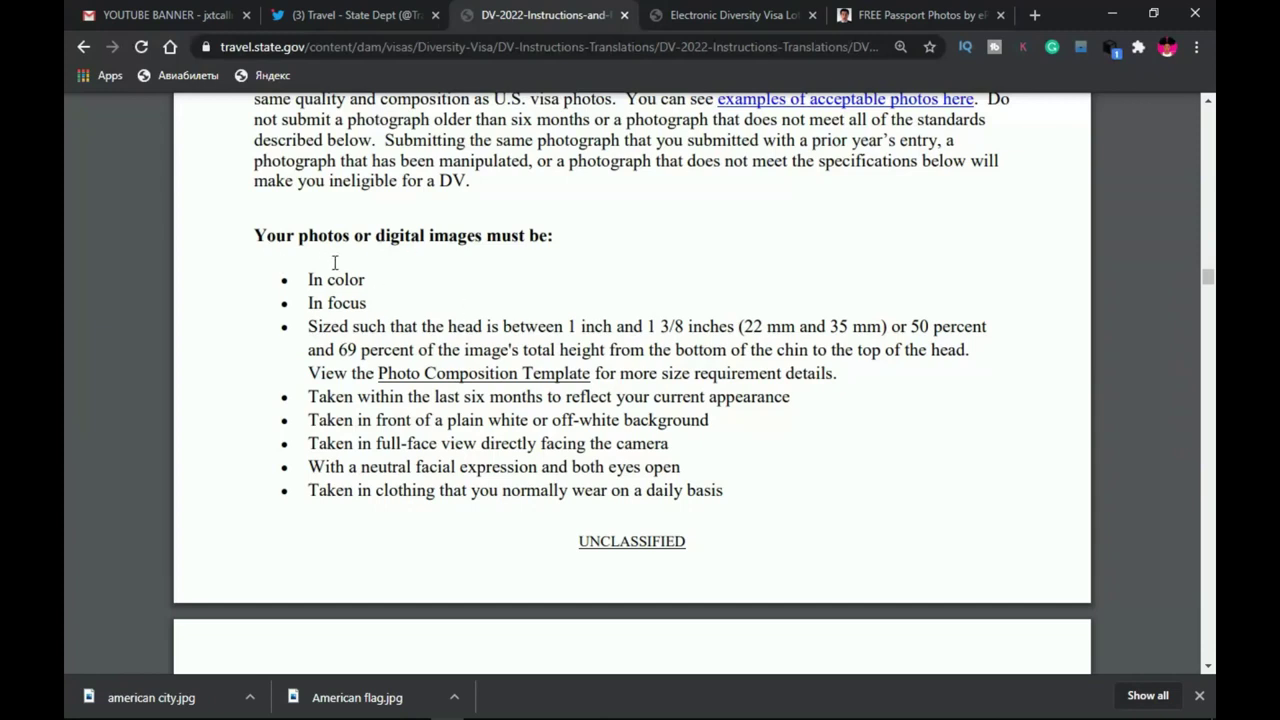
left_click(396, 281)
double_click(348, 328)
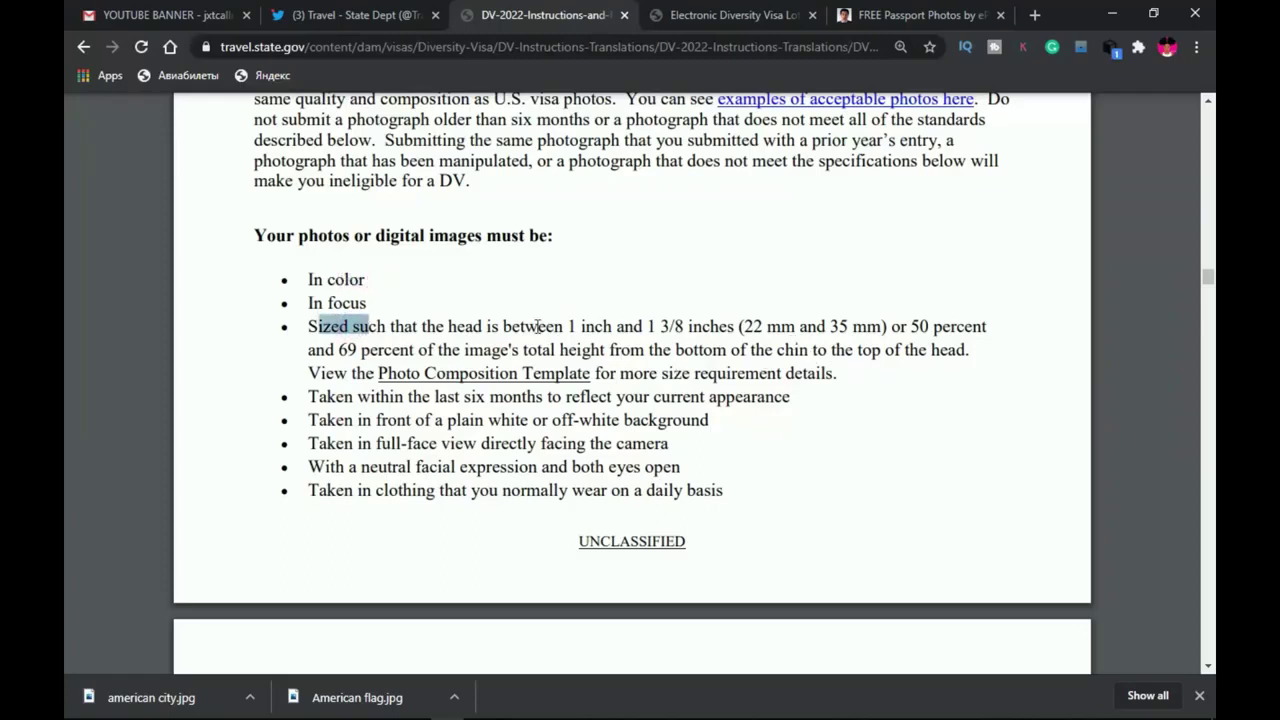
- Scroll to page 7's image specs (JPEG, max 240 kB, 600x600) and open Photo Examples in a background tab
scroll(537, 326, "down", 3)
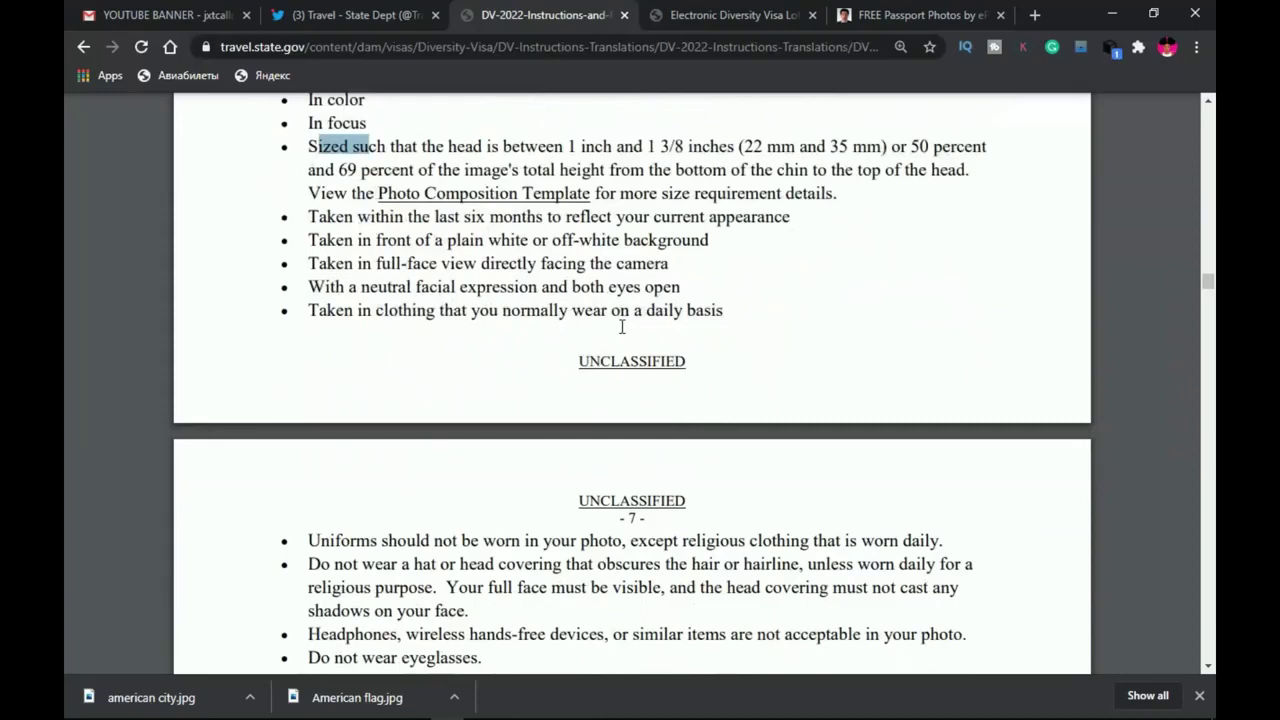
scroll(672, 430, "down", 3)
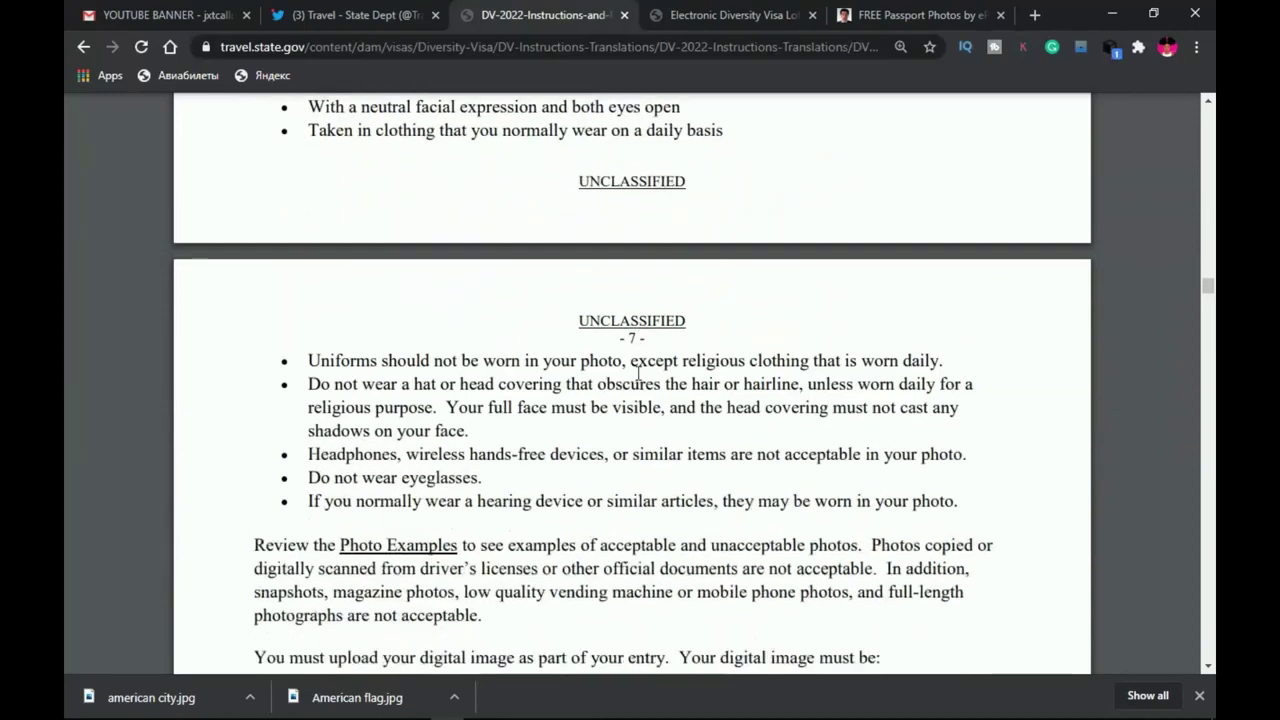
scroll(638, 372, "down", 2)
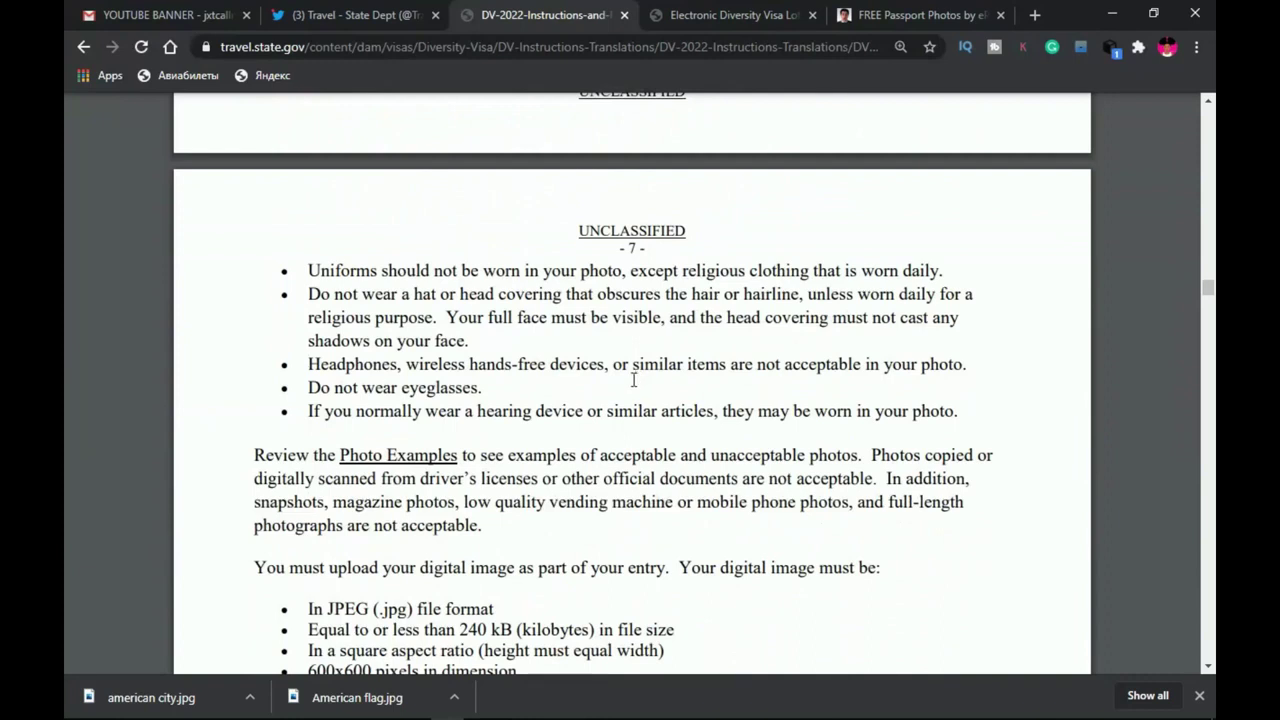
scroll(632, 411, "up", 2)
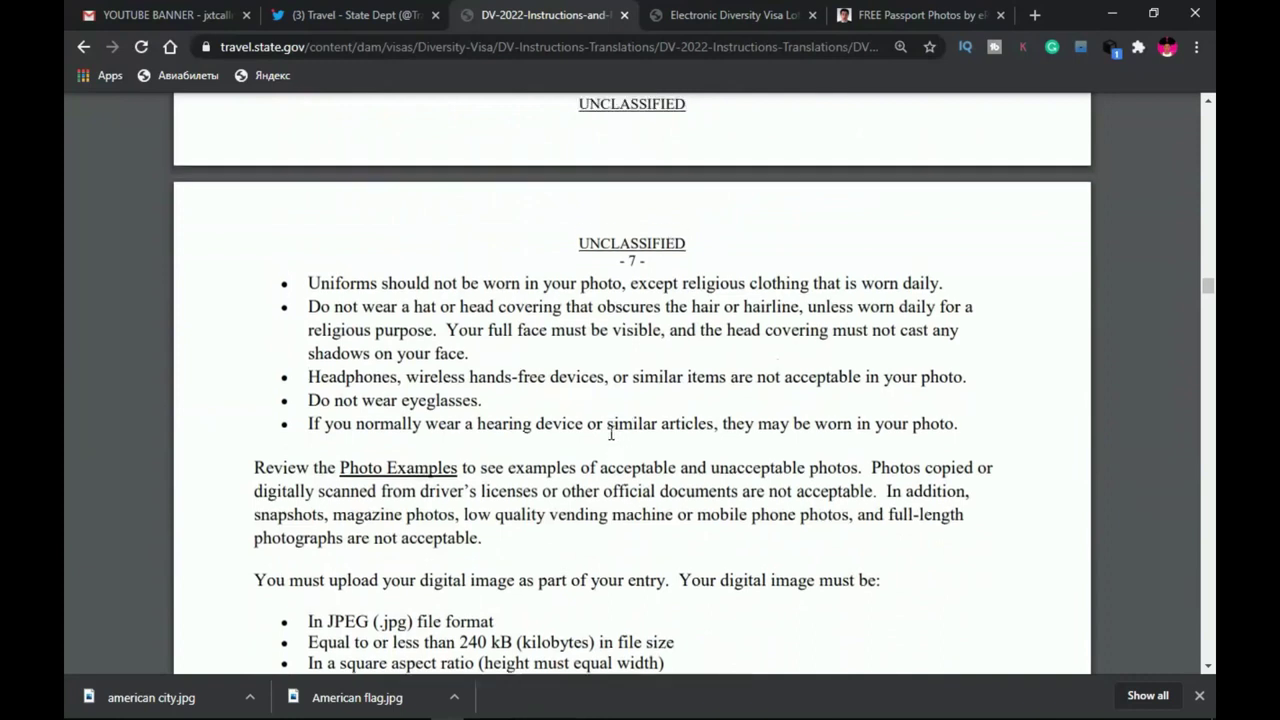
scroll(499, 426, "down", 2)
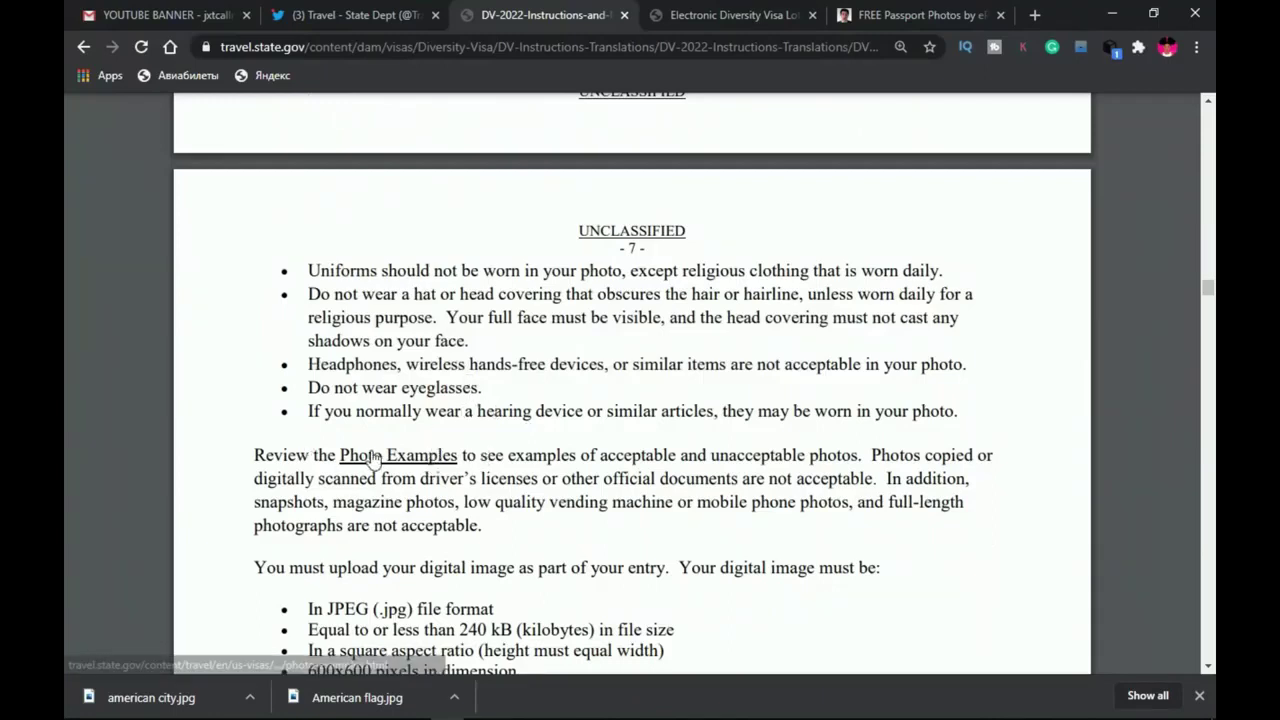
scroll(427, 457, "down", 3)
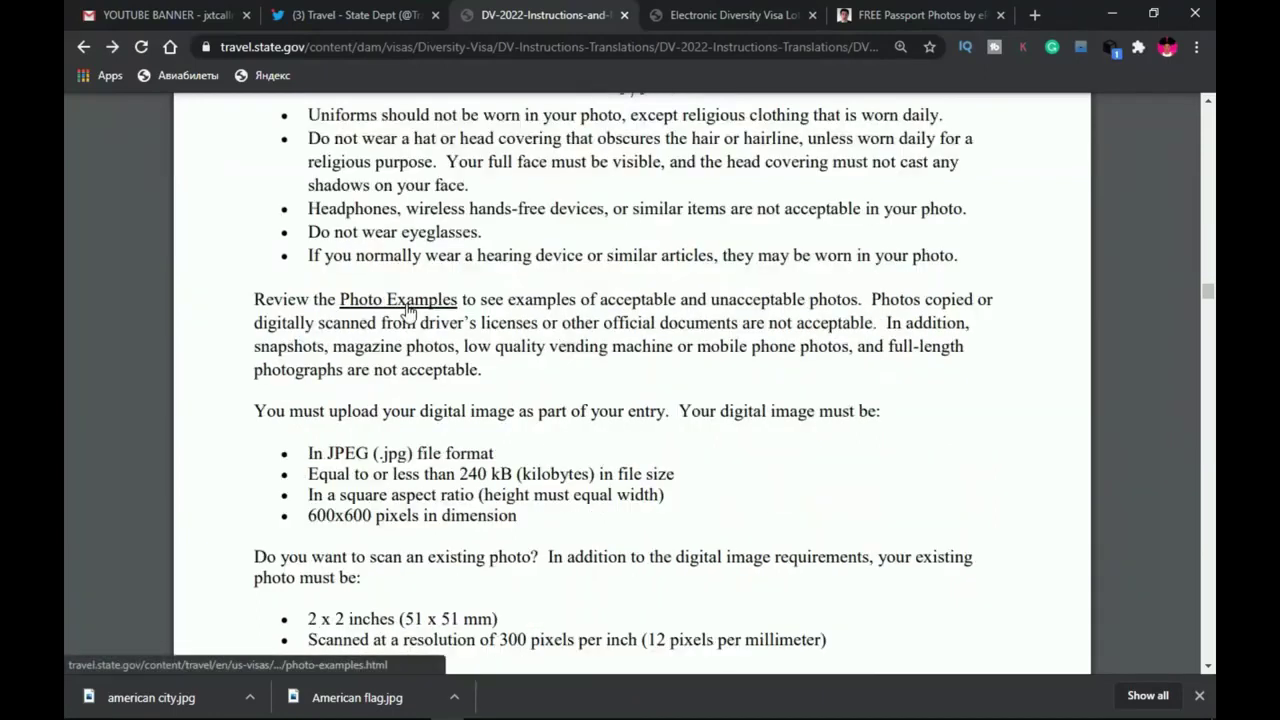
middle_click(400, 299)
- Browse the acceptable visa photo examples, then return to the Electronic Diversity Visa tab
left_click(895, 14)
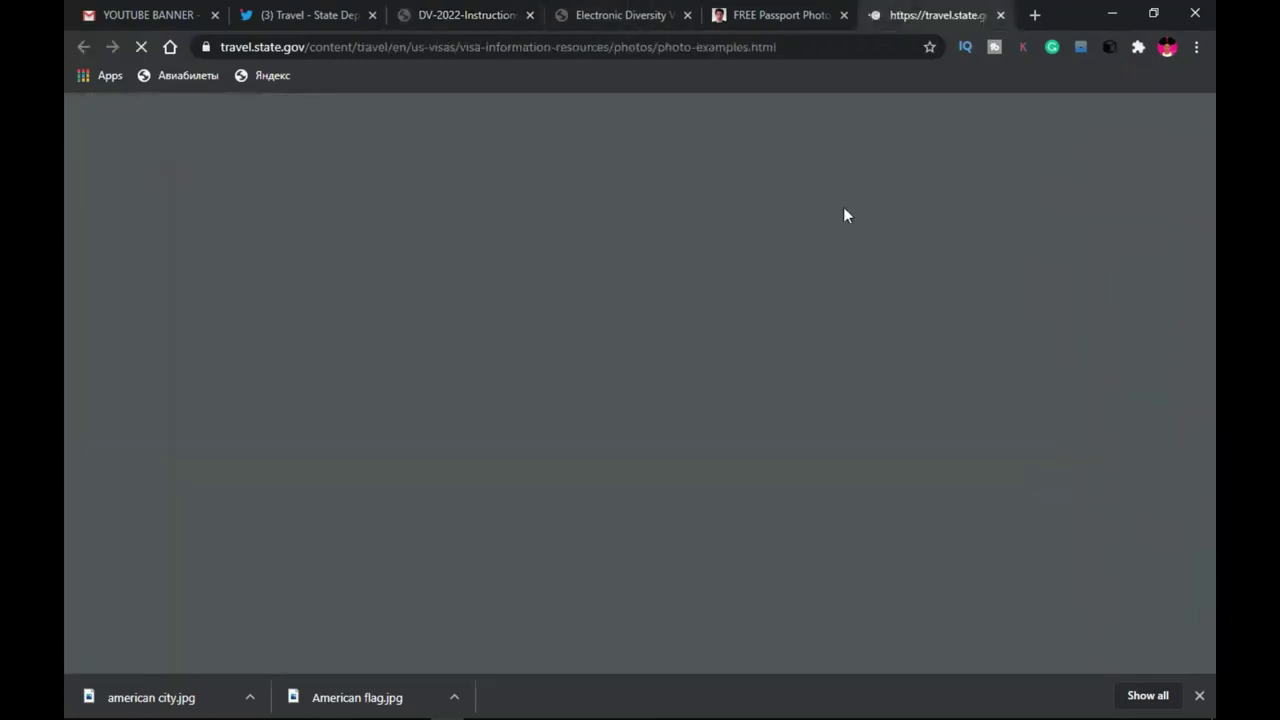
scroll(565, 188, "down", 10)
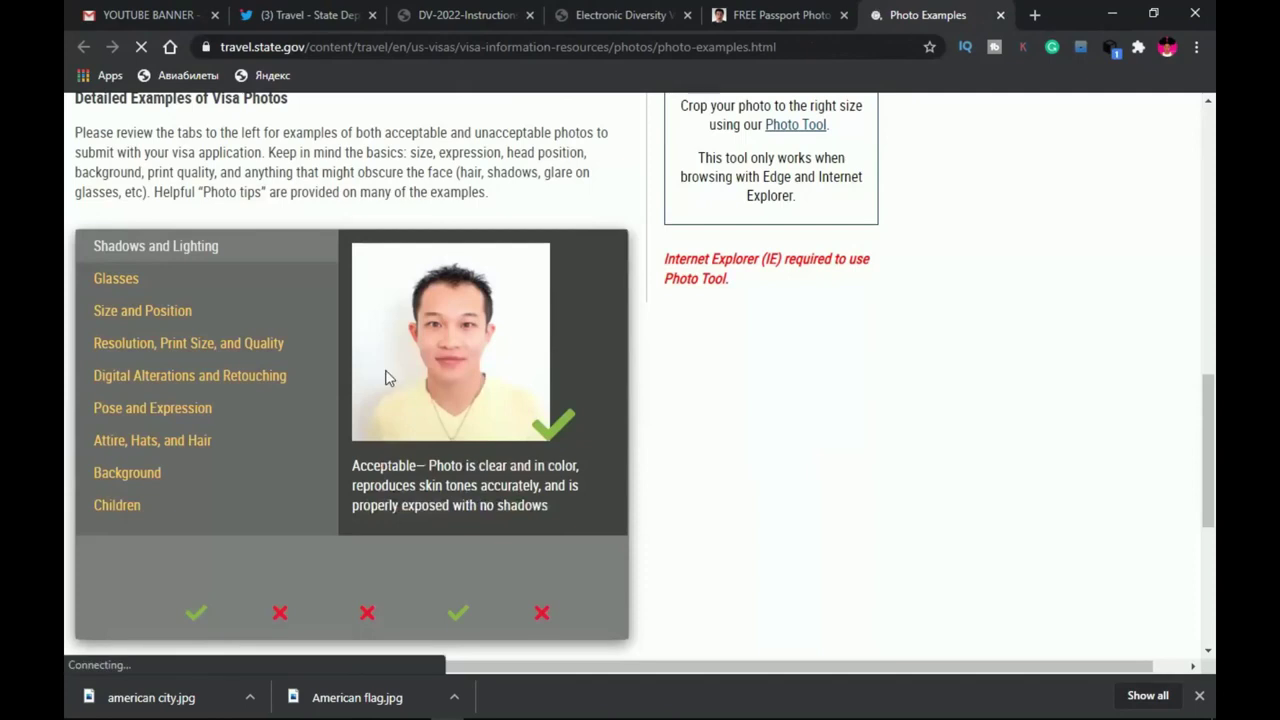
scroll(450, 373, "down", 2)
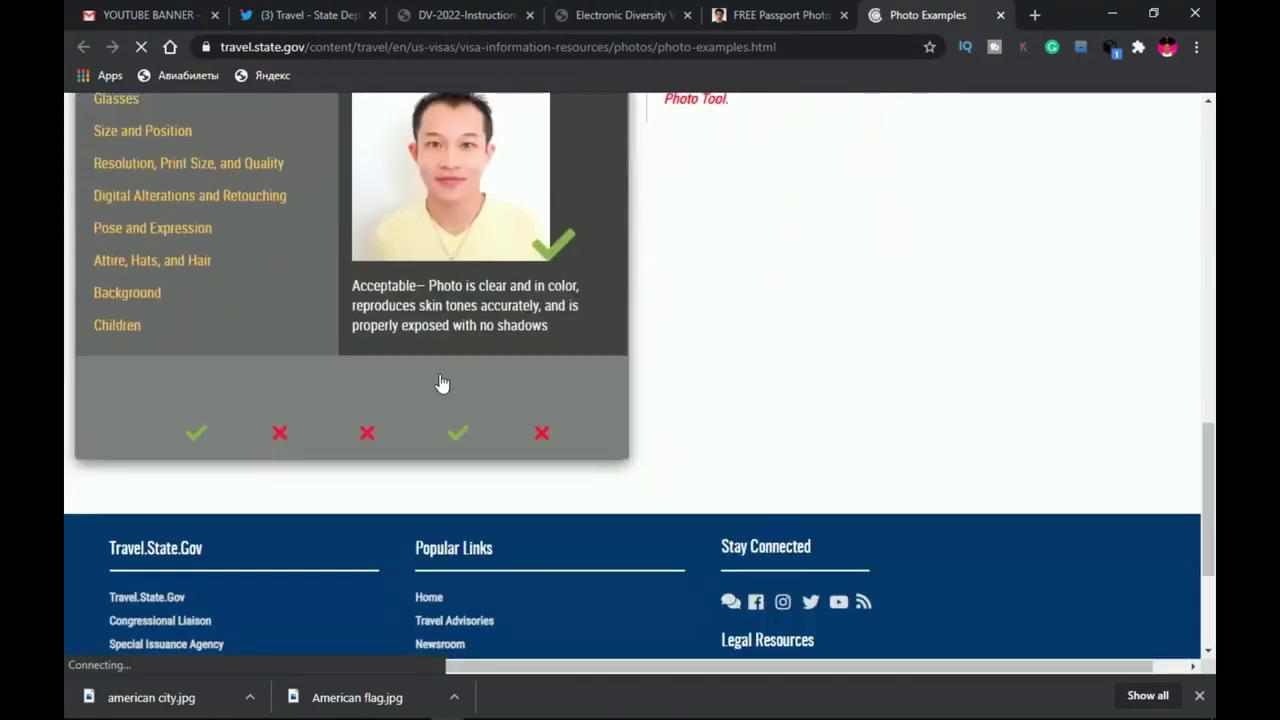
scroll(443, 380, "up", 3)
scroll(441, 375, "up", 3)
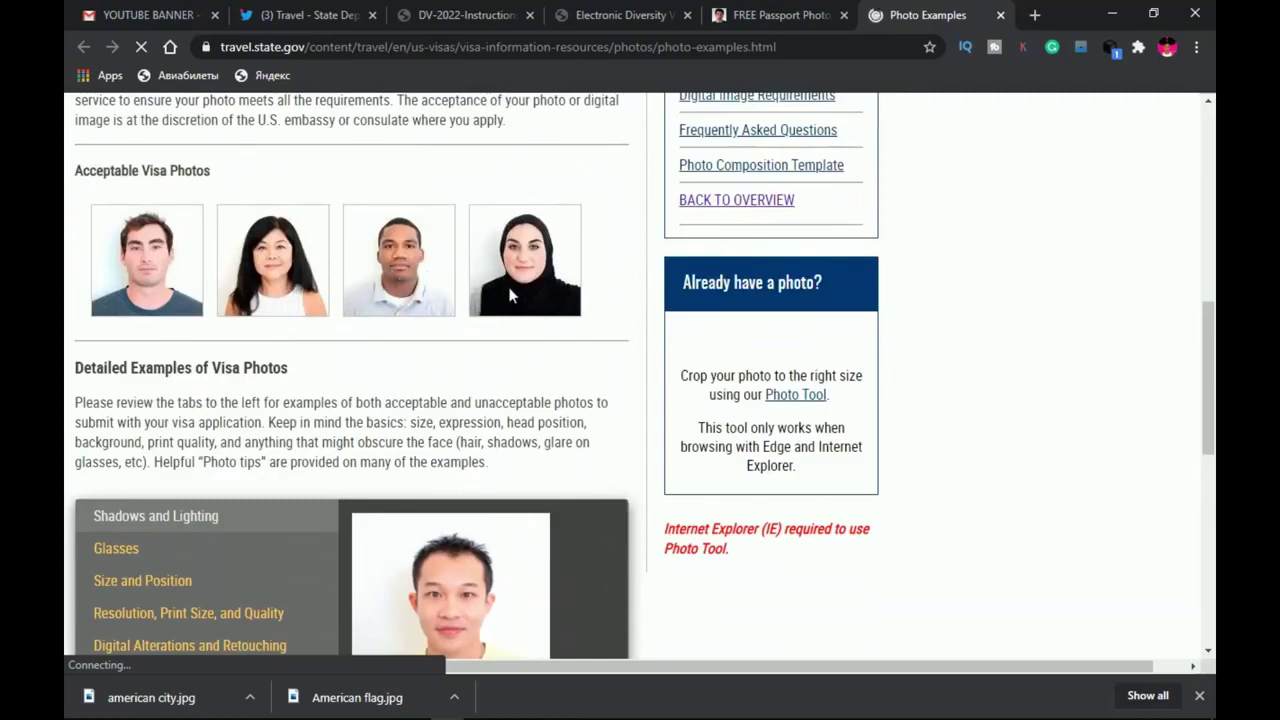
scroll(545, 320, "down", 2)
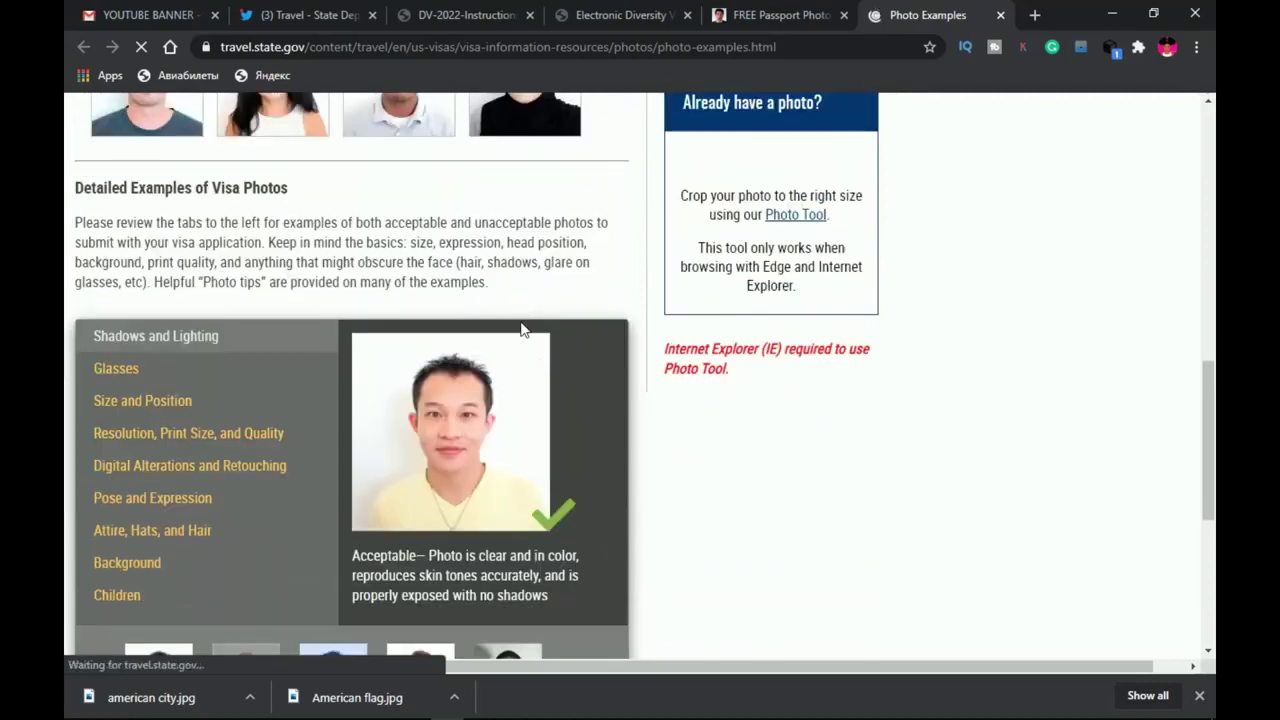
key("ctrl+Page_Up")
key("ctrl+Page_Up")
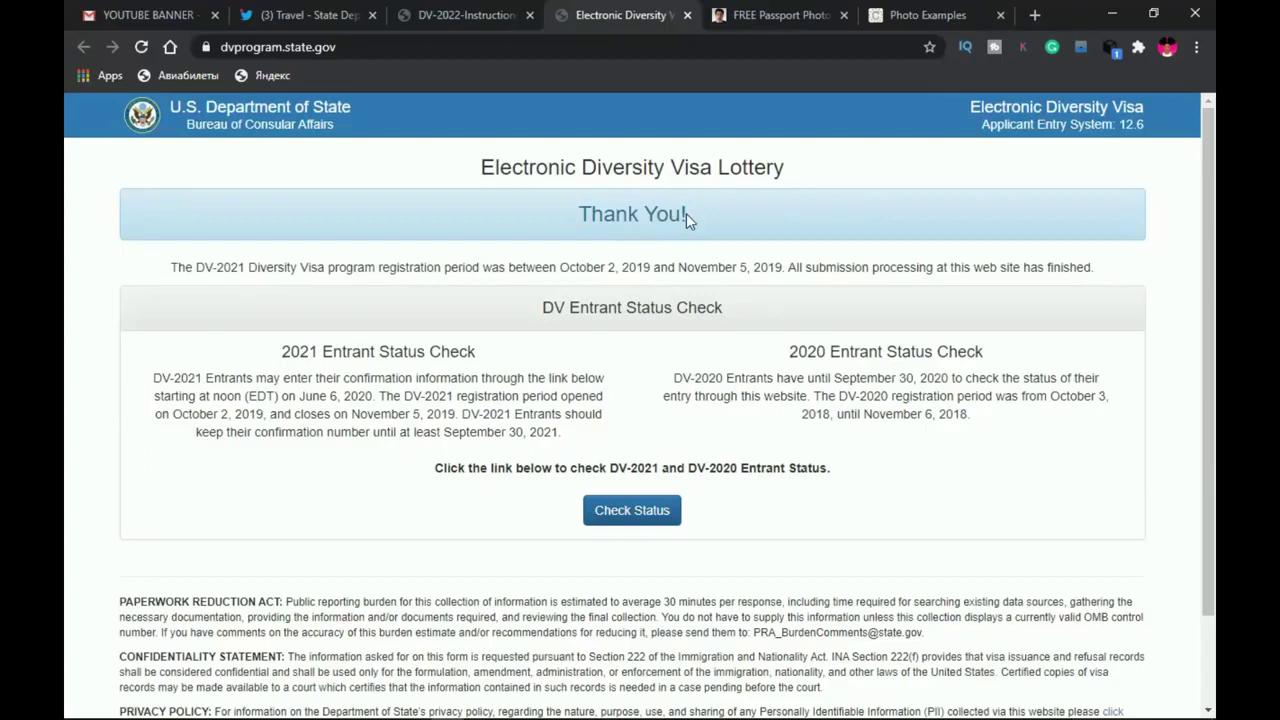
- Switch to the FREE Passport Photo tab and scroll through the eGreenCardPhoto step 1 upload page
scroll(686, 213, "down", 1)
scroll(700, 225, "up", 1)
left_click(785, 14)
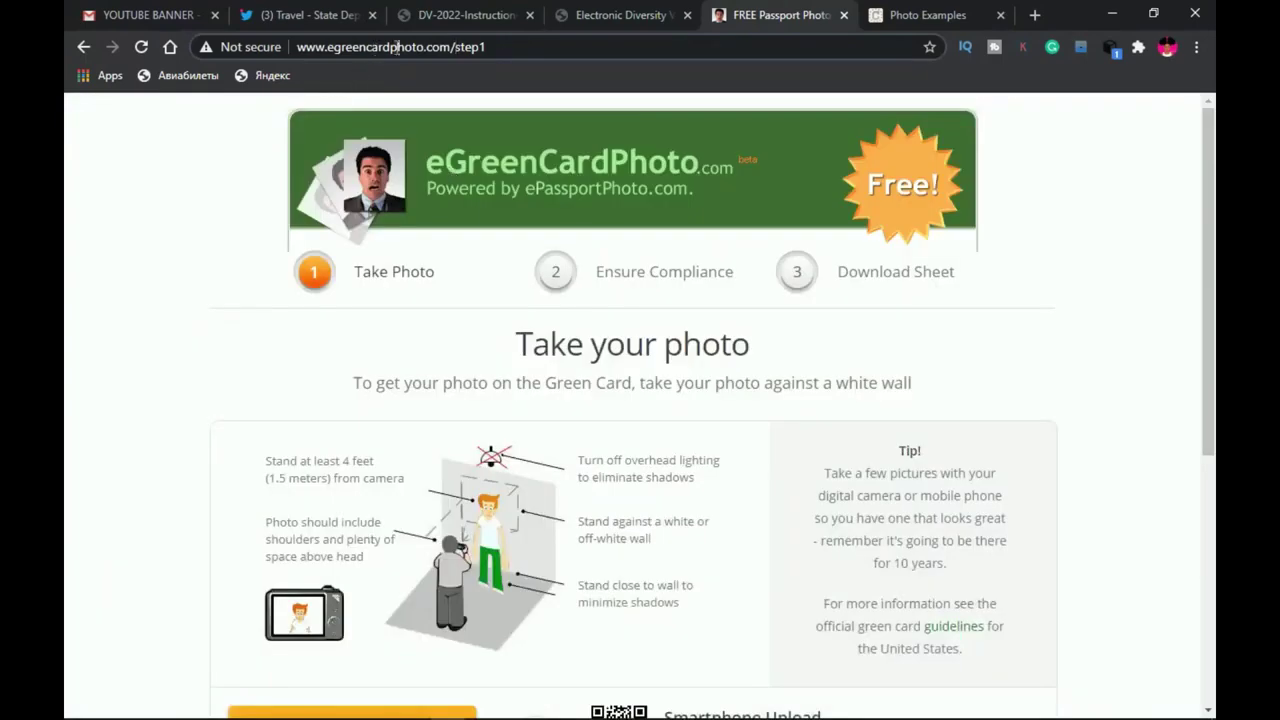
scroll(584, 212, "down", 3)
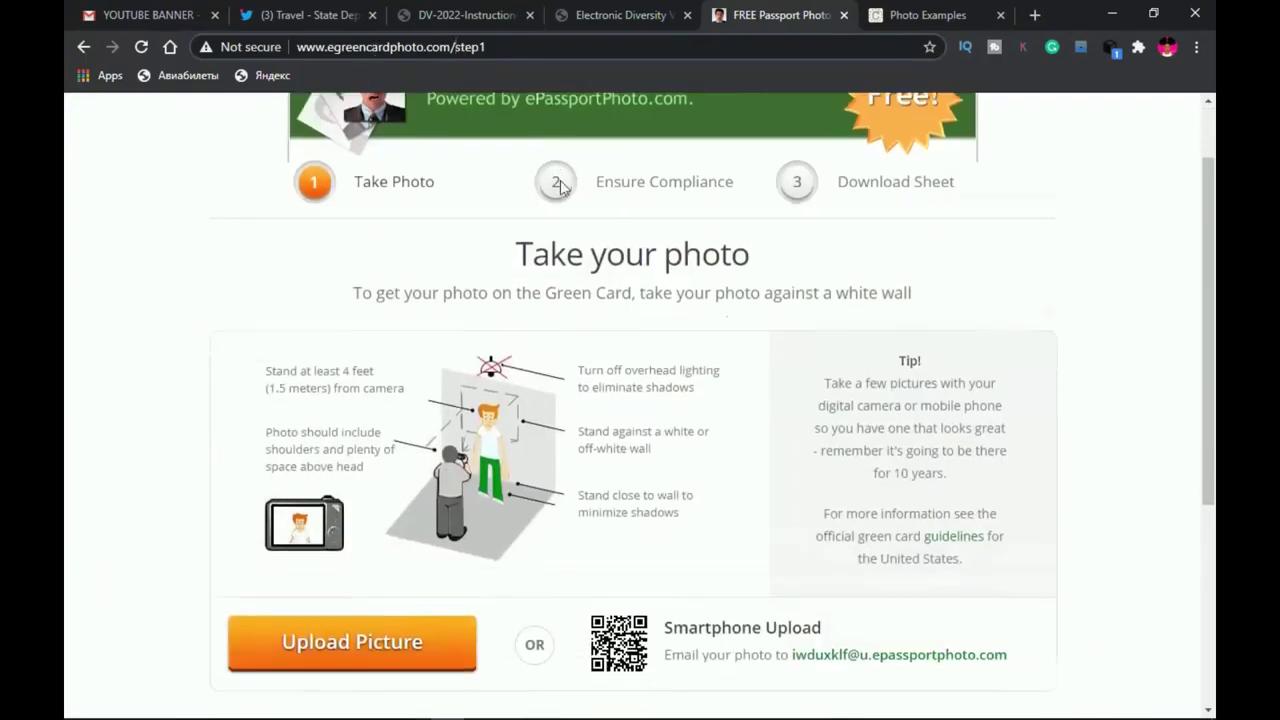
scroll(586, 215, "up", 3)
scroll(583, 286, "down", 1)
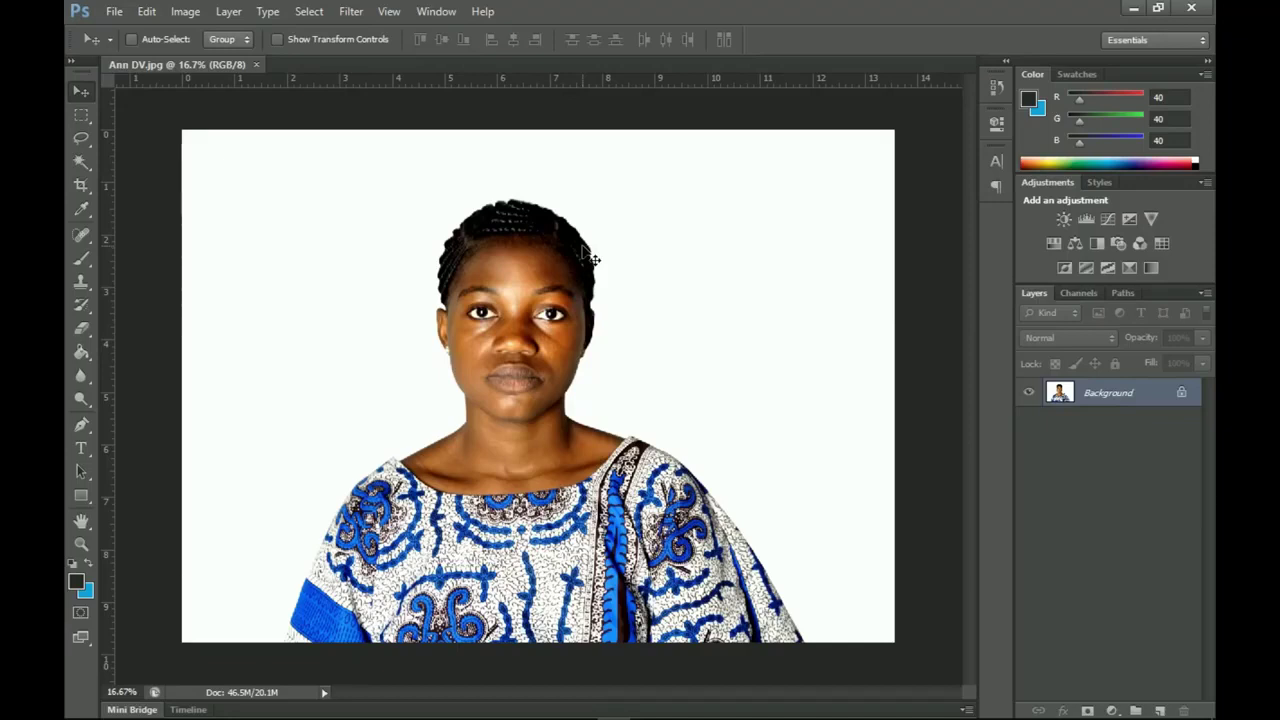
key("c")
left_click_drag(176, 385, 273, 382)
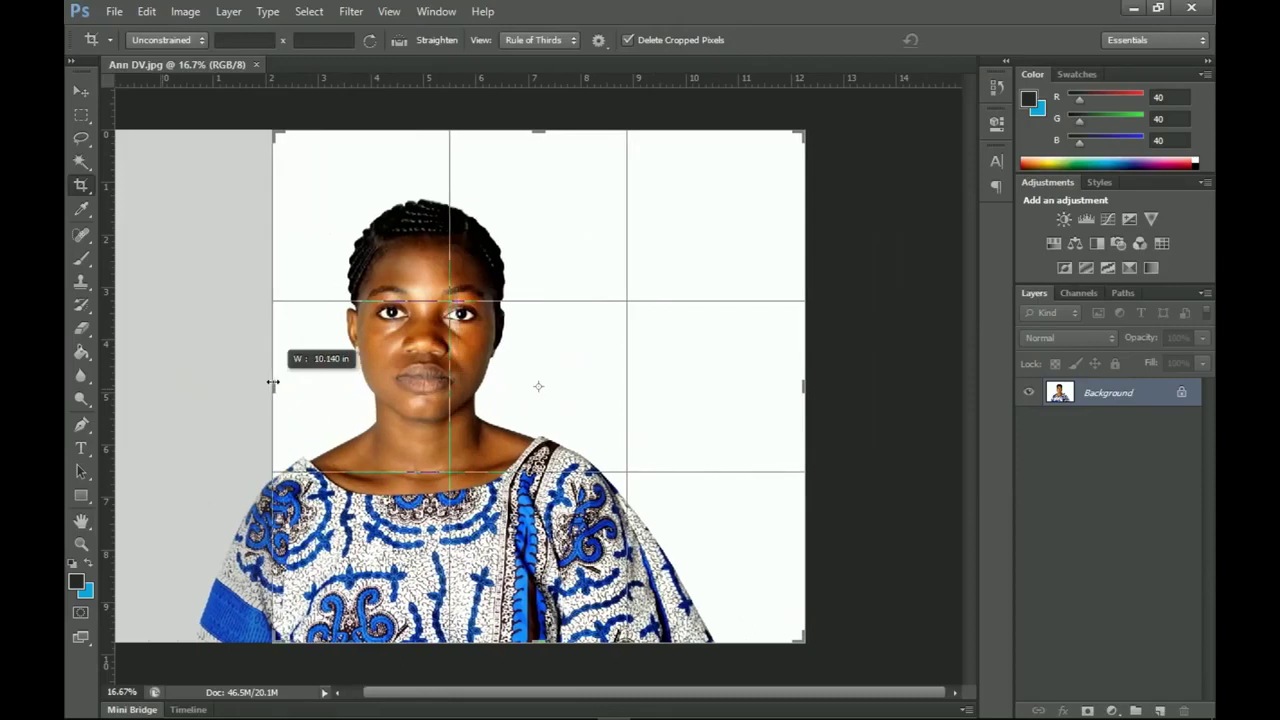
left_click_drag(273, 382, 215, 324)
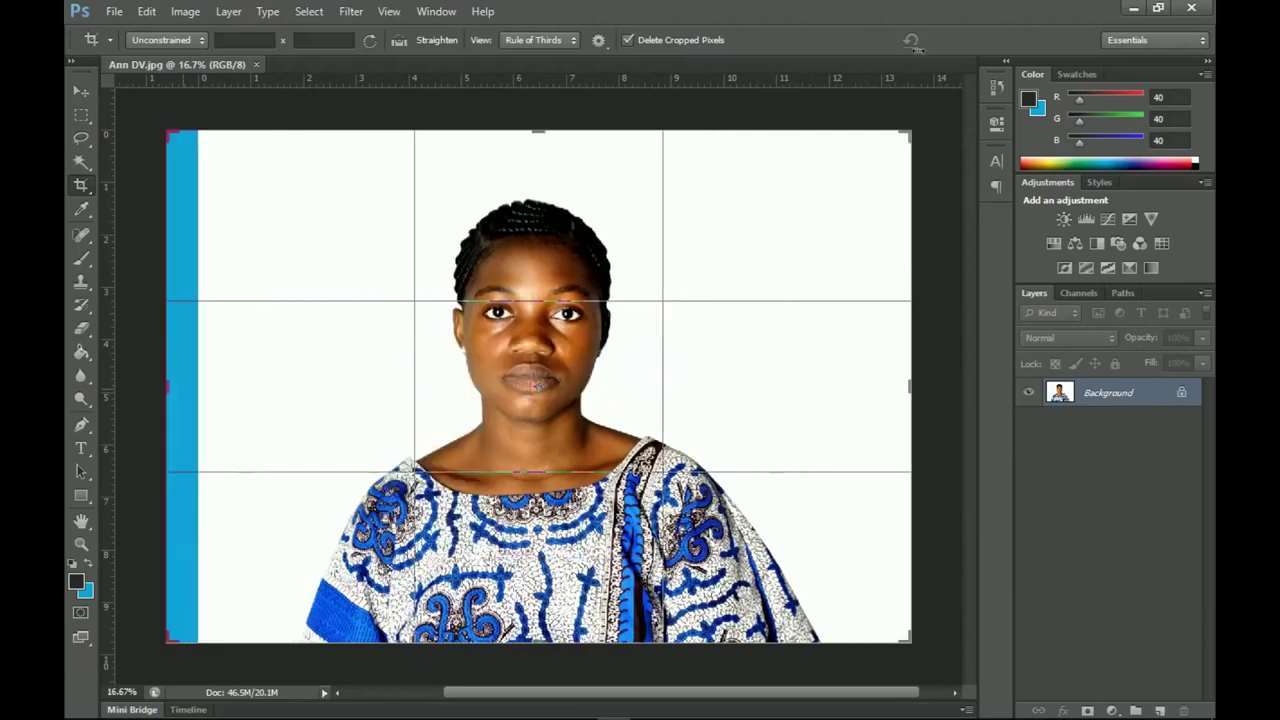
left_click(941, 42)
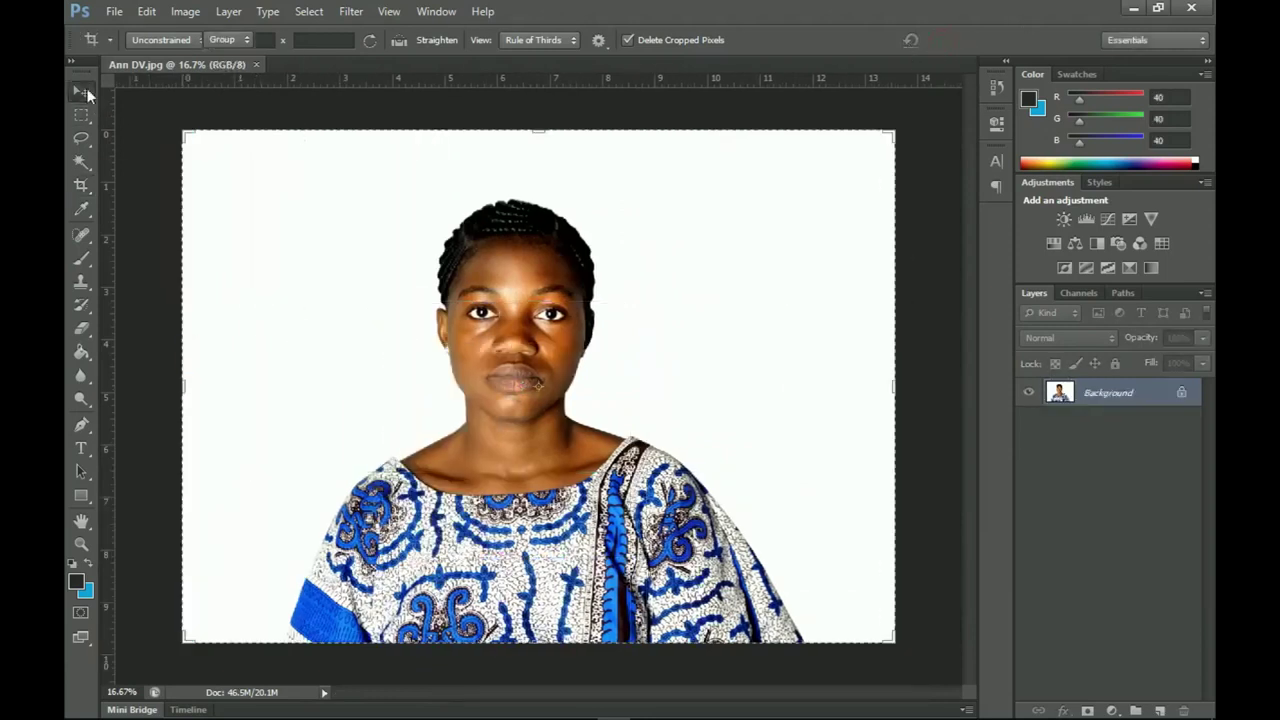
key("v")
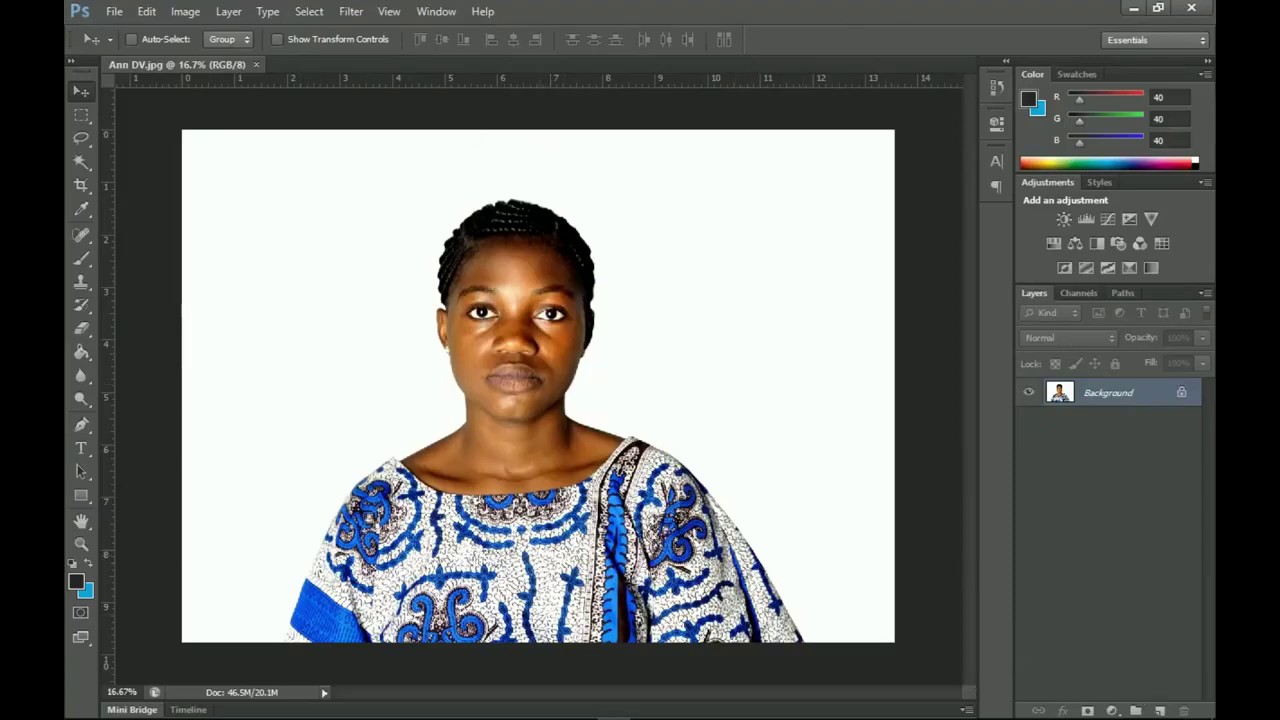
mouse_move(615, 712)
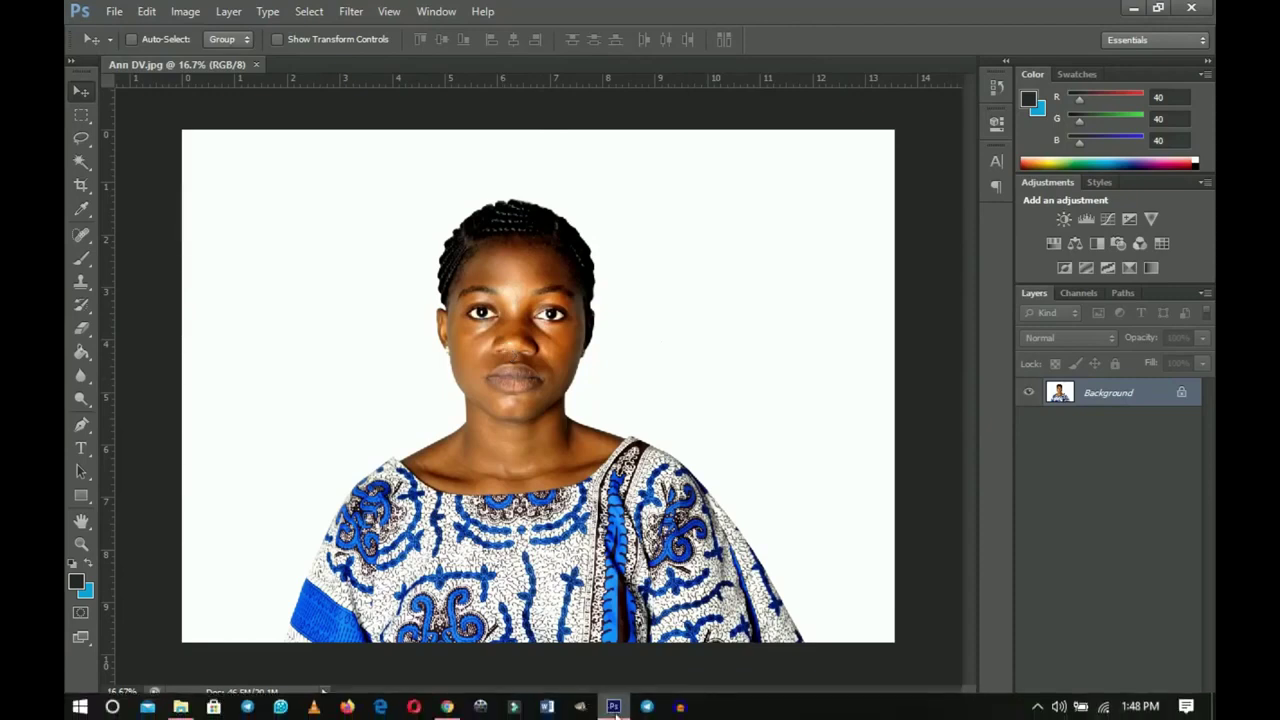
- Upload the DV portrait JPEG from its desktop folder via Upload Picture
left_click(480, 707)
scroll(585, 288, "up", 3)
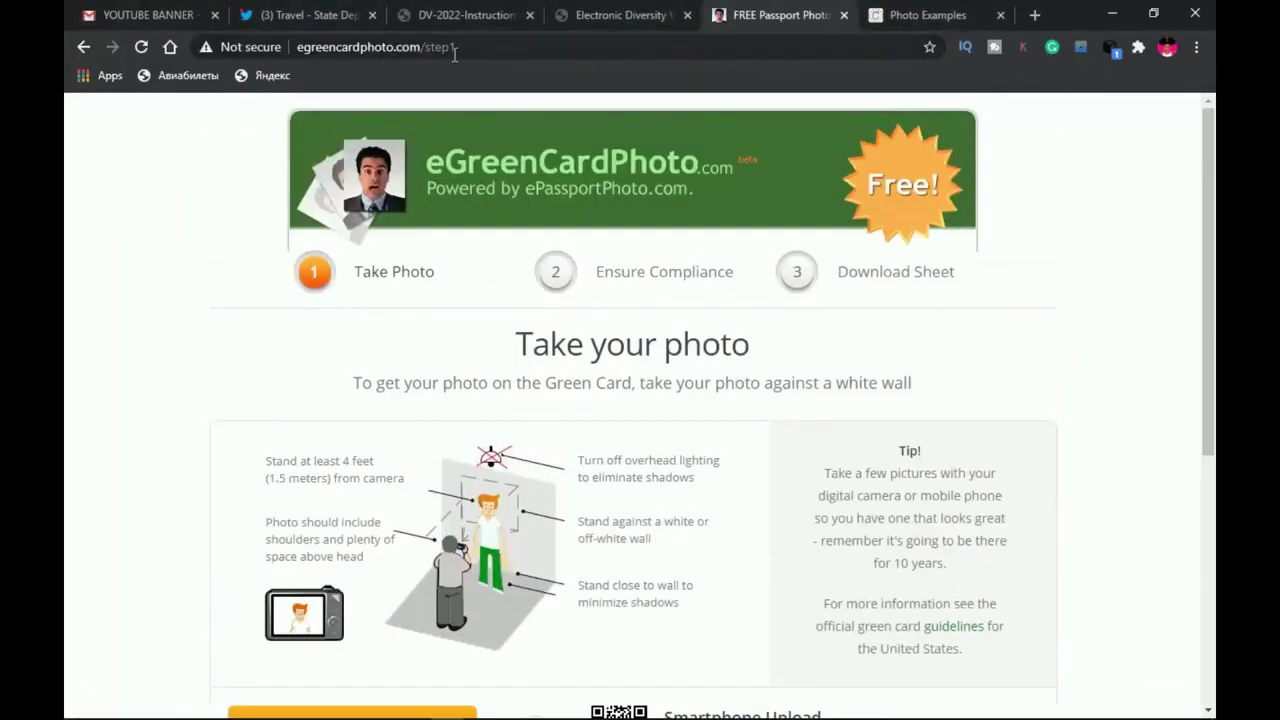
scroll(420, 451, "down", 2)
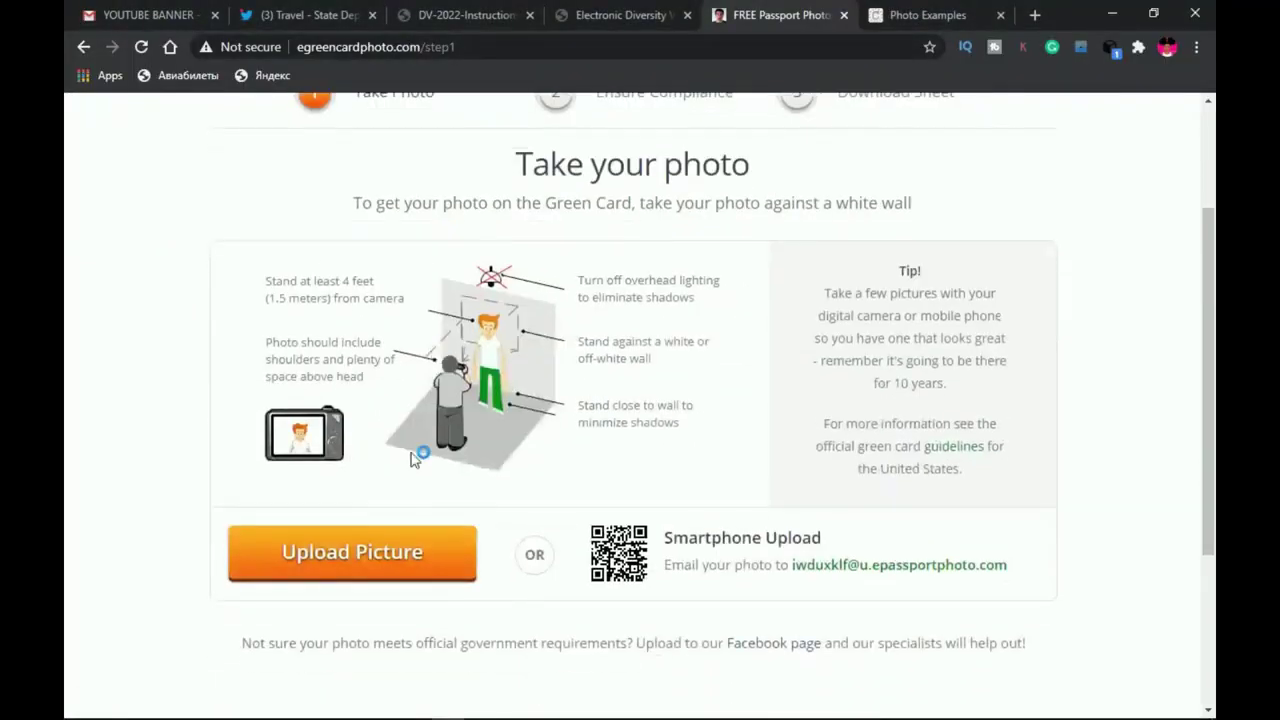
left_click(367, 560)
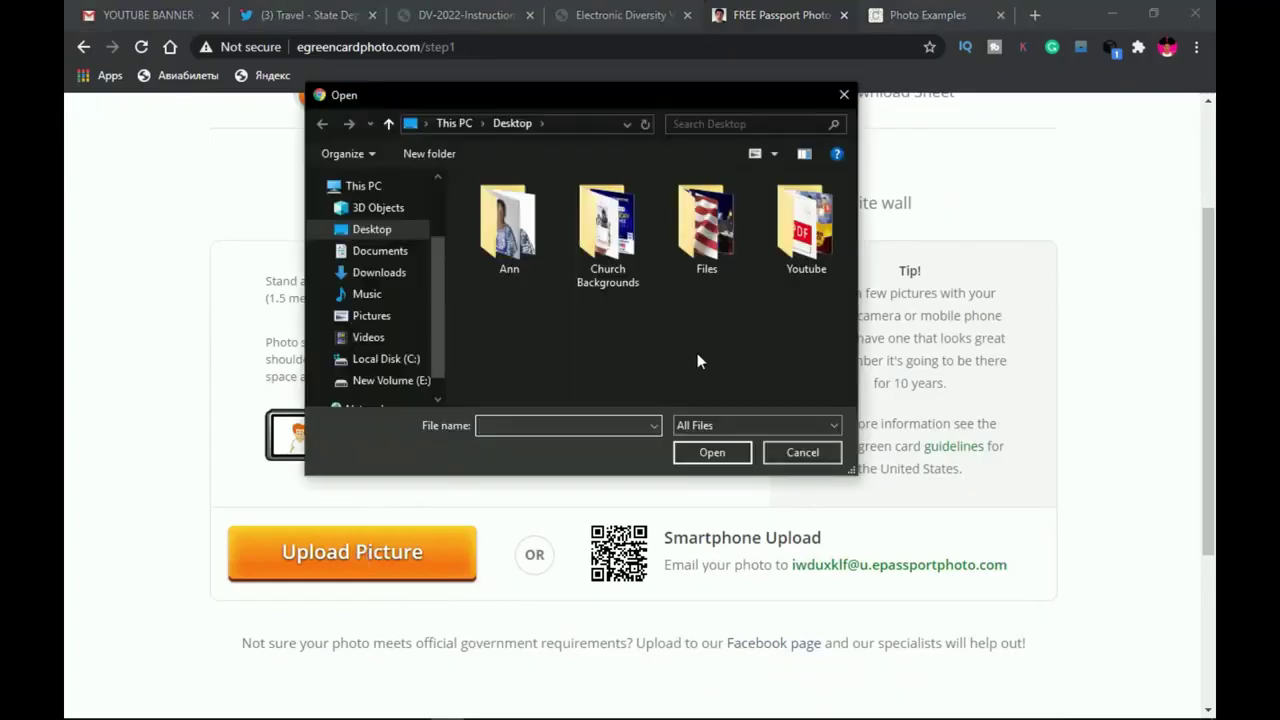
double_click(517, 244)
double_click(505, 235)
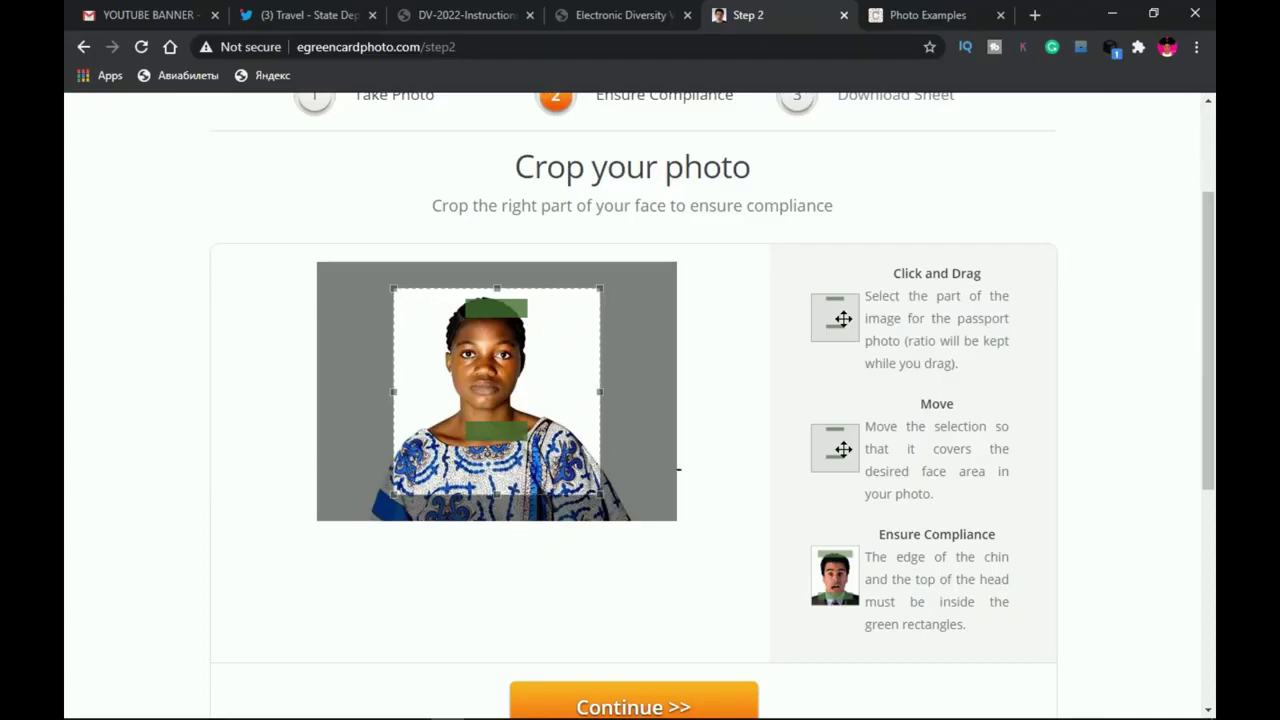
- Shrink and nudge the crop frame so head top and chin meet the green guides, then continue
left_click_drag(880, 534, 1018, 538)
left_click(940, 566)
left_click_drag(600, 492, 573, 449)
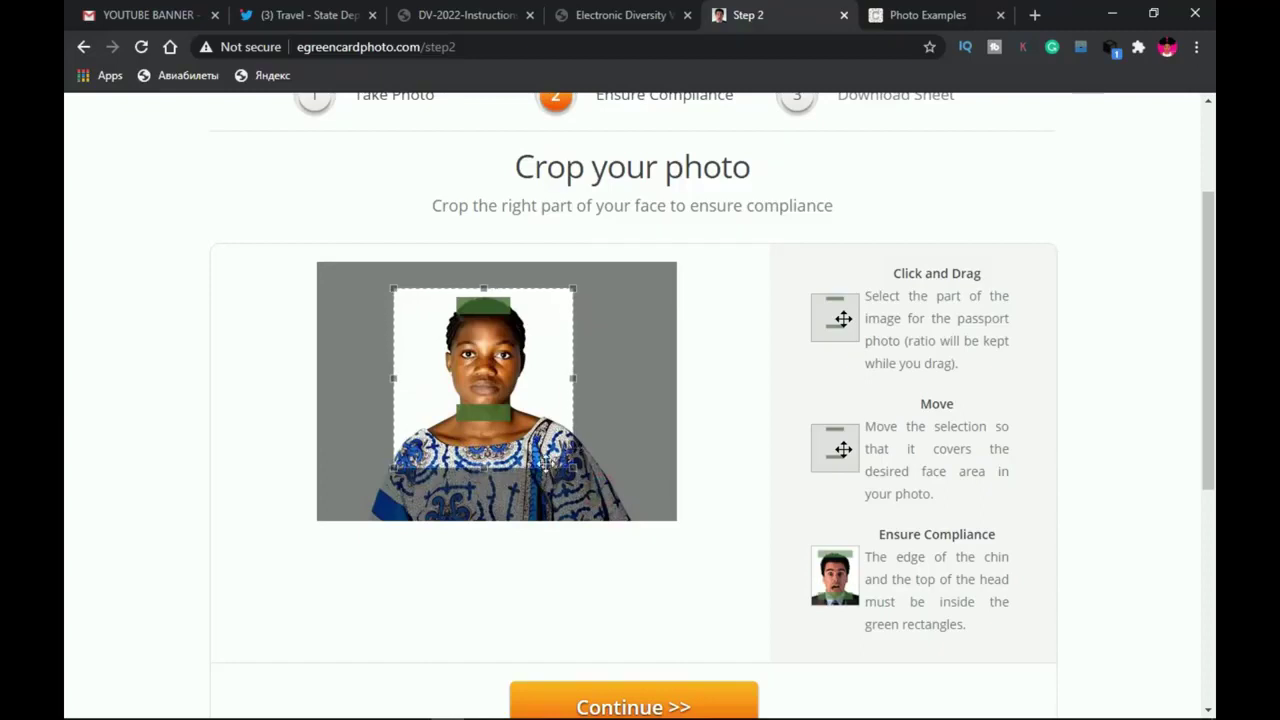
left_click_drag(516, 411, 523, 411)
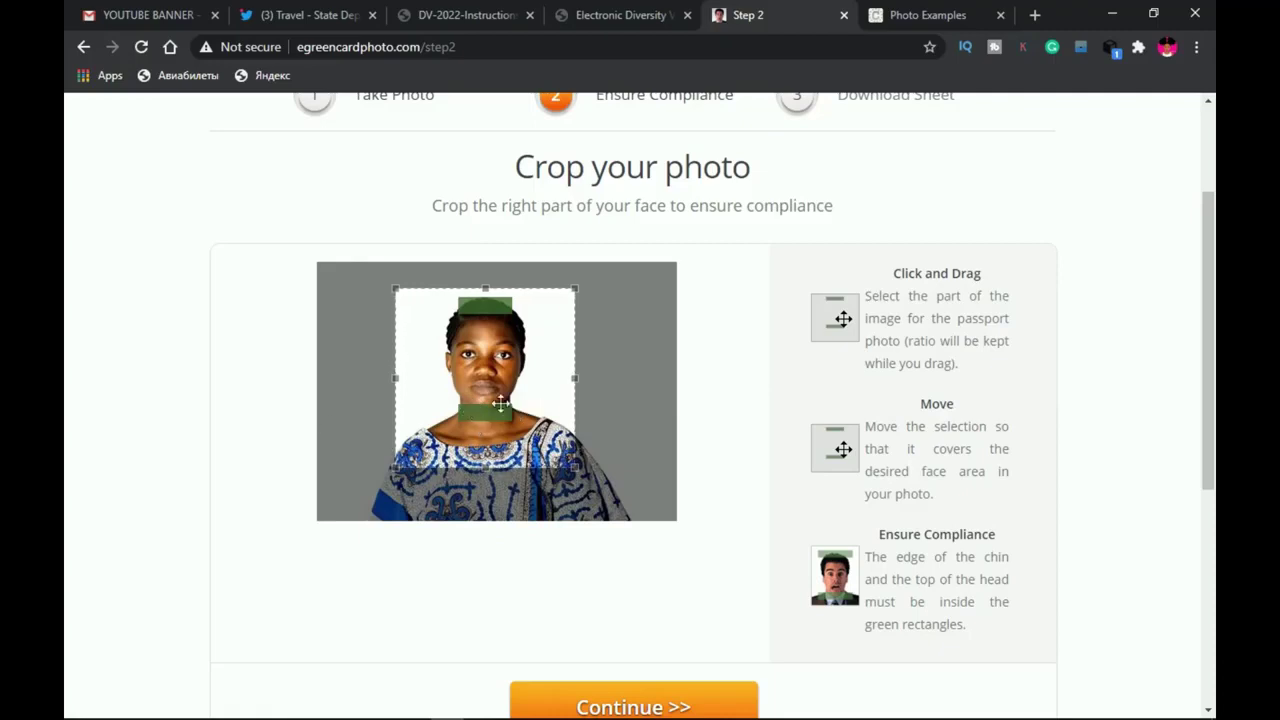
scroll(520, 403, "down", 3)
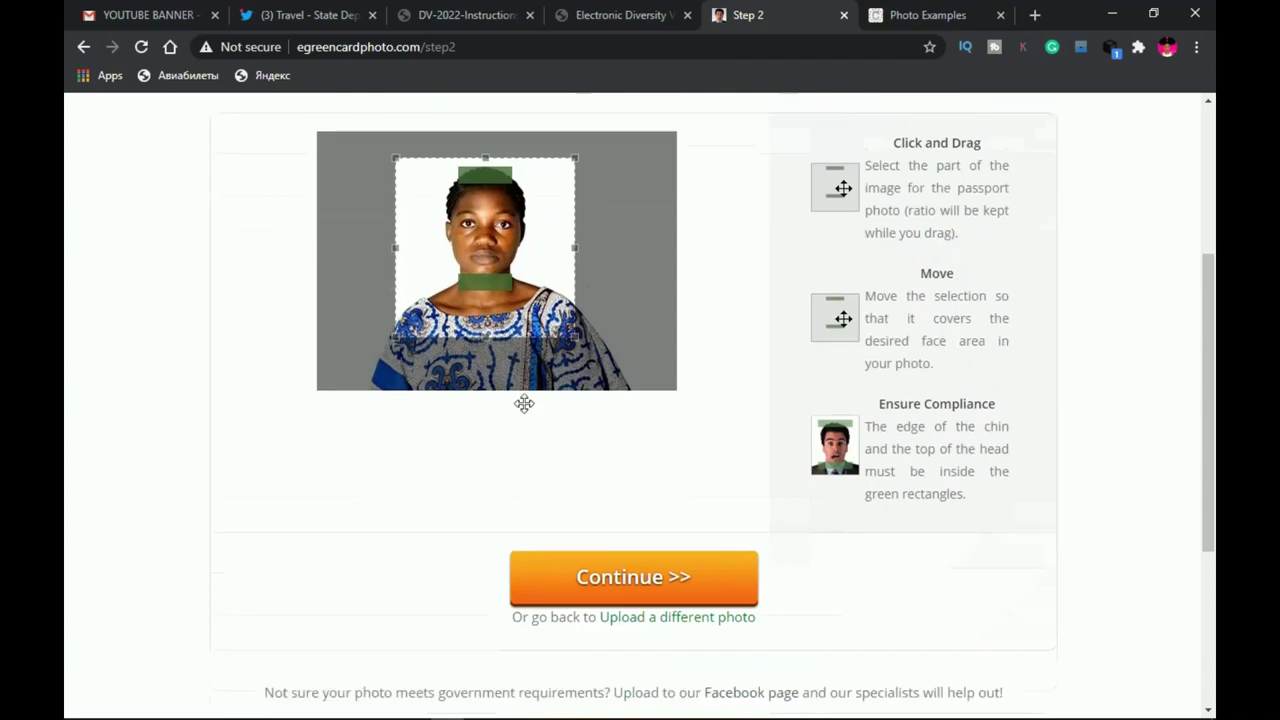
left_click(630, 536)
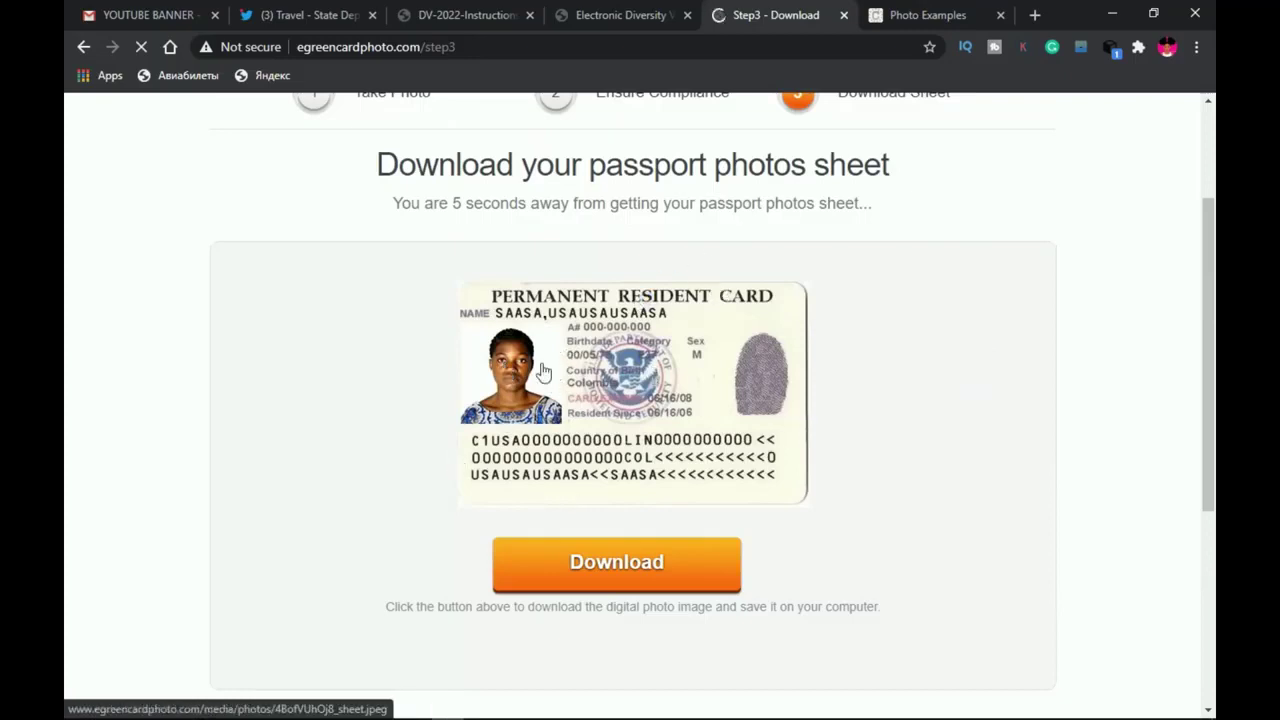
- Download the cropped photo as 4BofVUhOj8_sheet.jpeg, then minimize Chrome and Photoshop
left_click(620, 567)
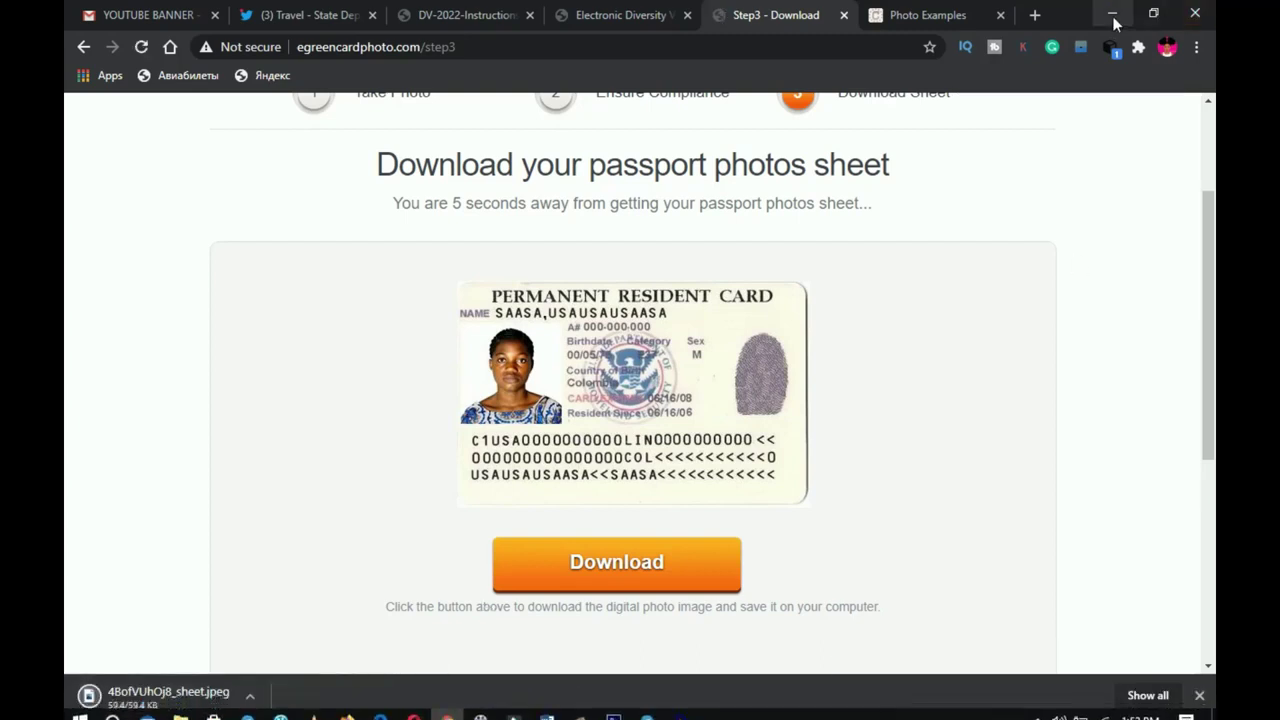
left_click(1112, 14)
left_click(1133, 10)
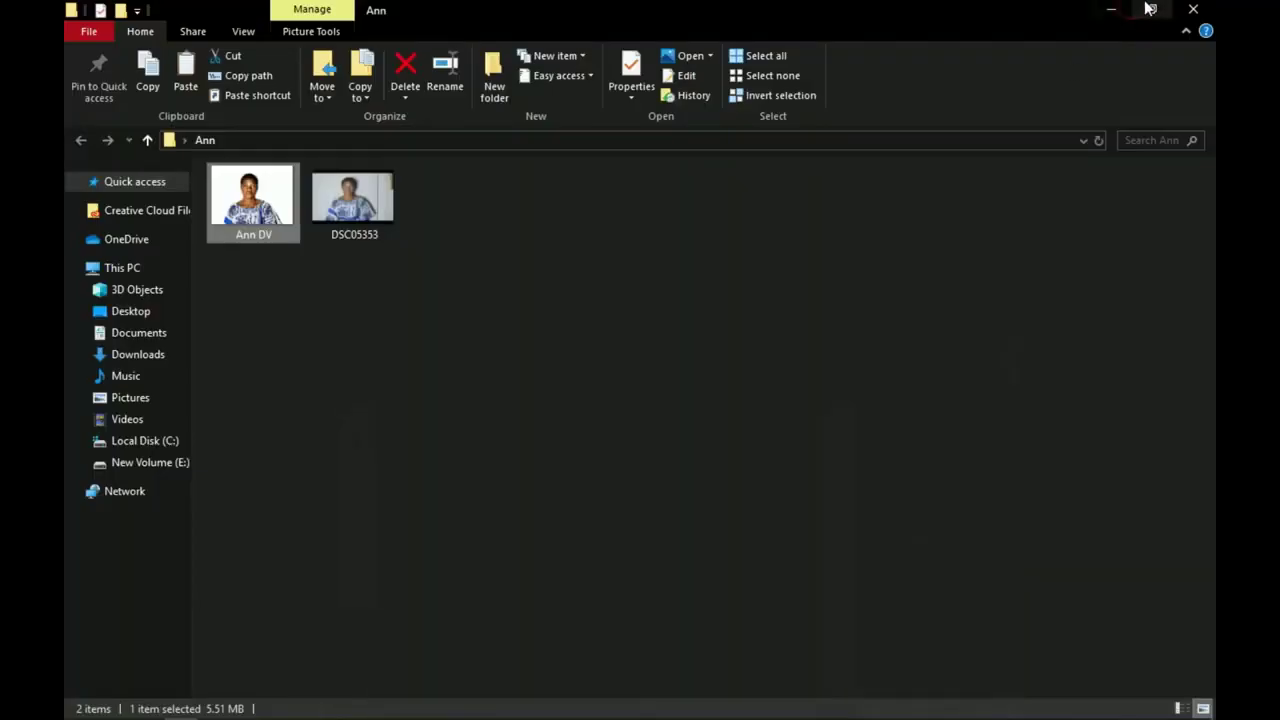
- Minimize the File Explorer window showing the Ann folder to reveal the desktop
left_click(1097, 12)
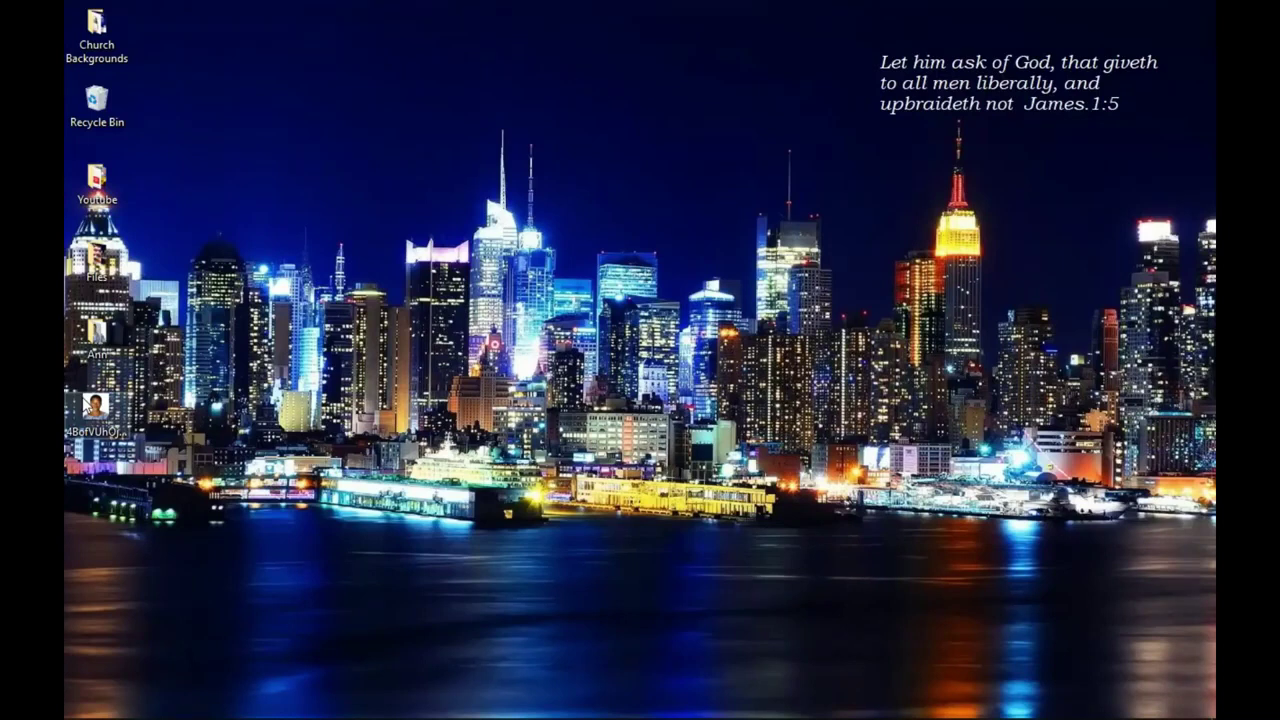
right_click(99, 411)
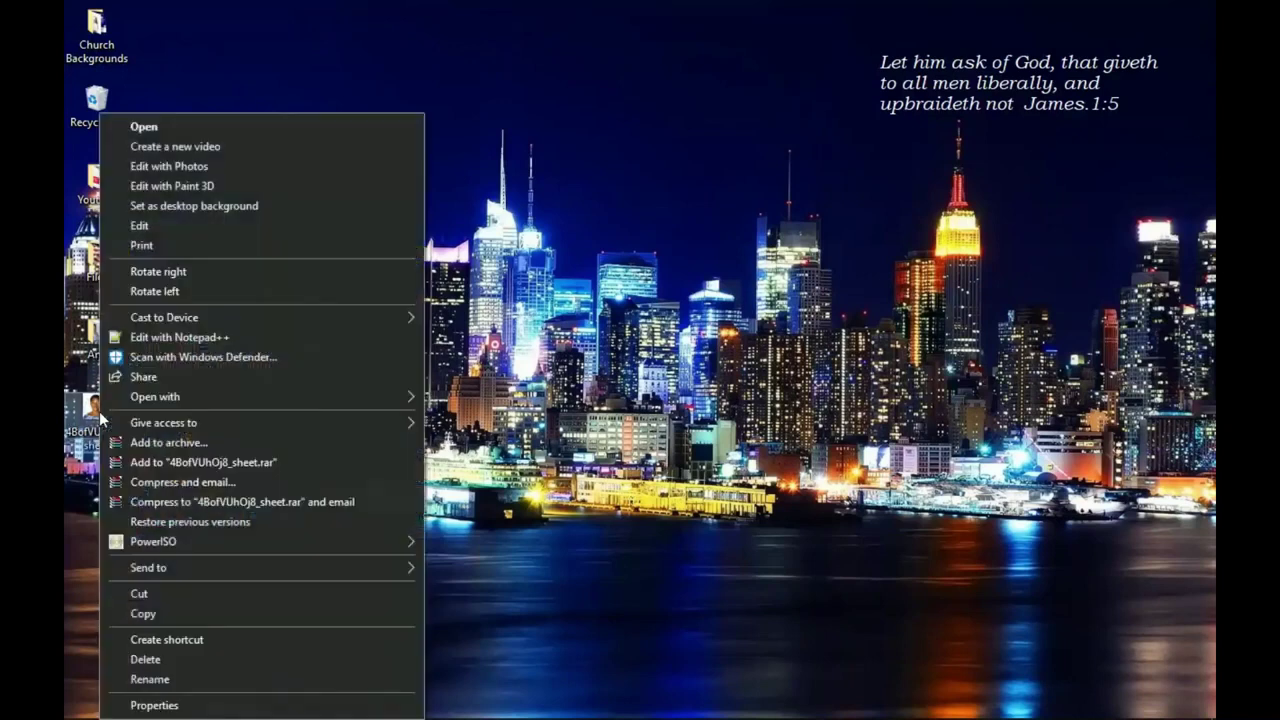
left_click(194, 700)
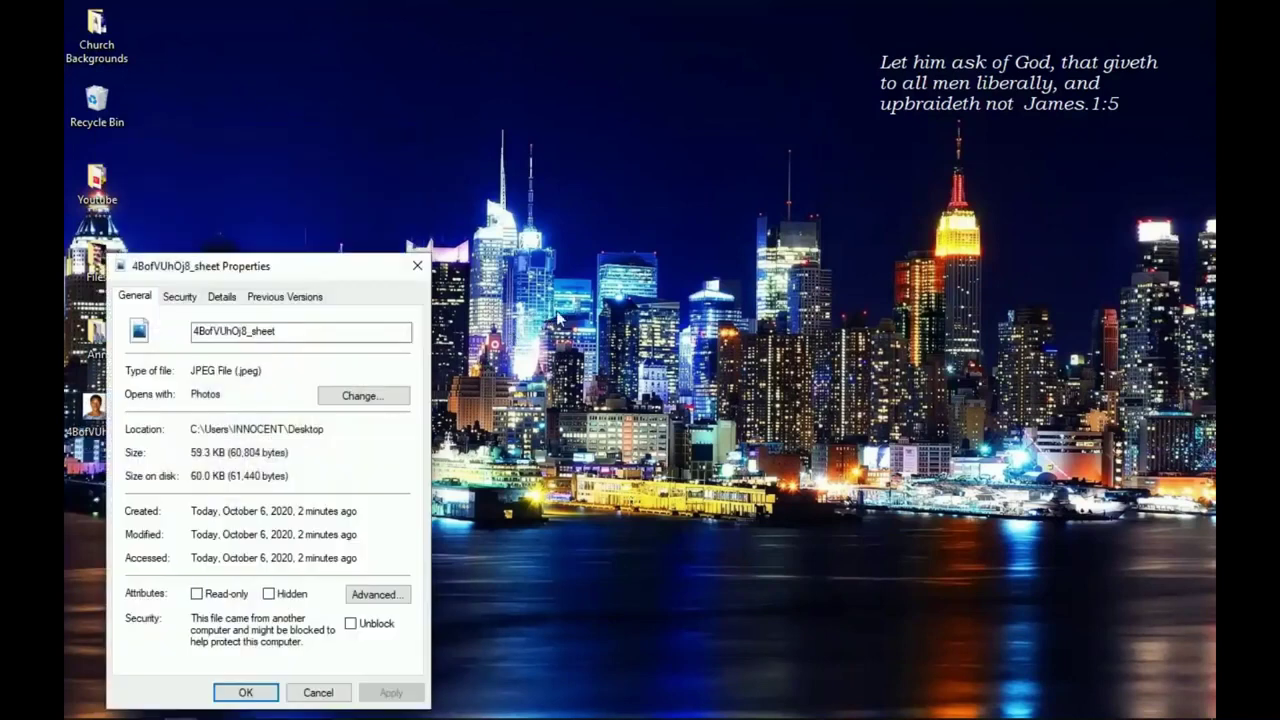
left_click_drag(322, 262, 556, 137)
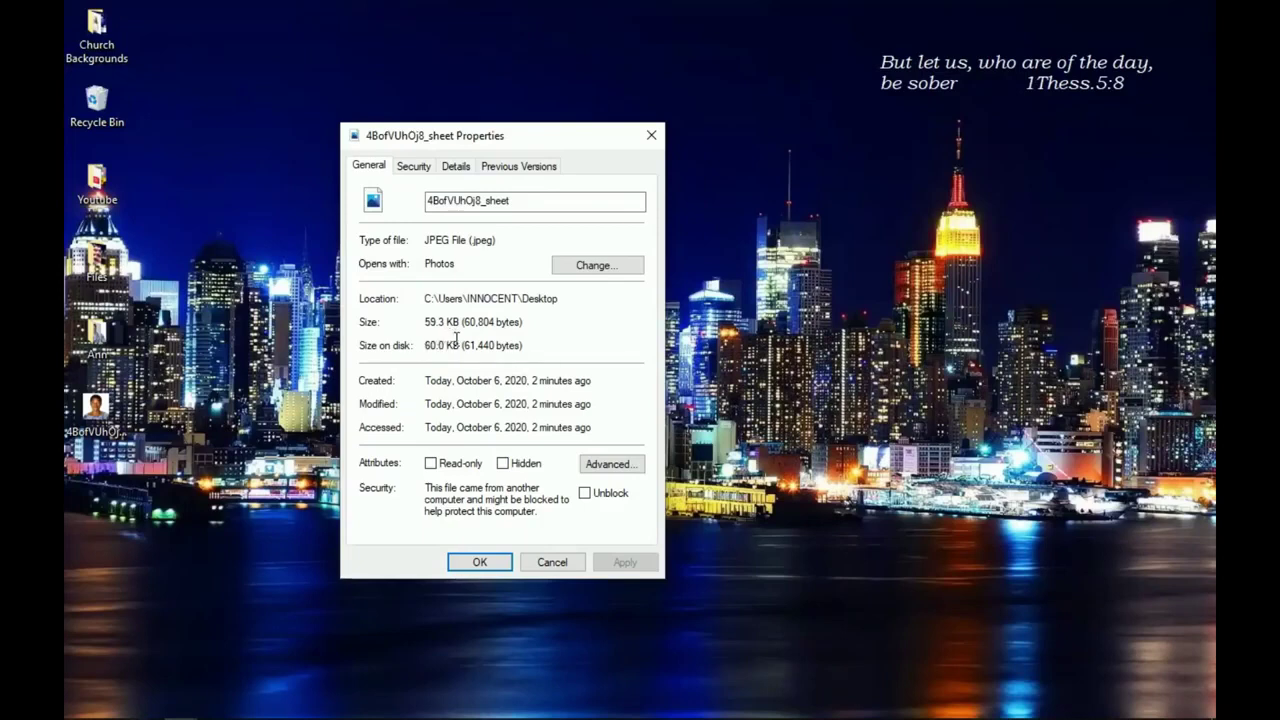
left_click(462, 175)
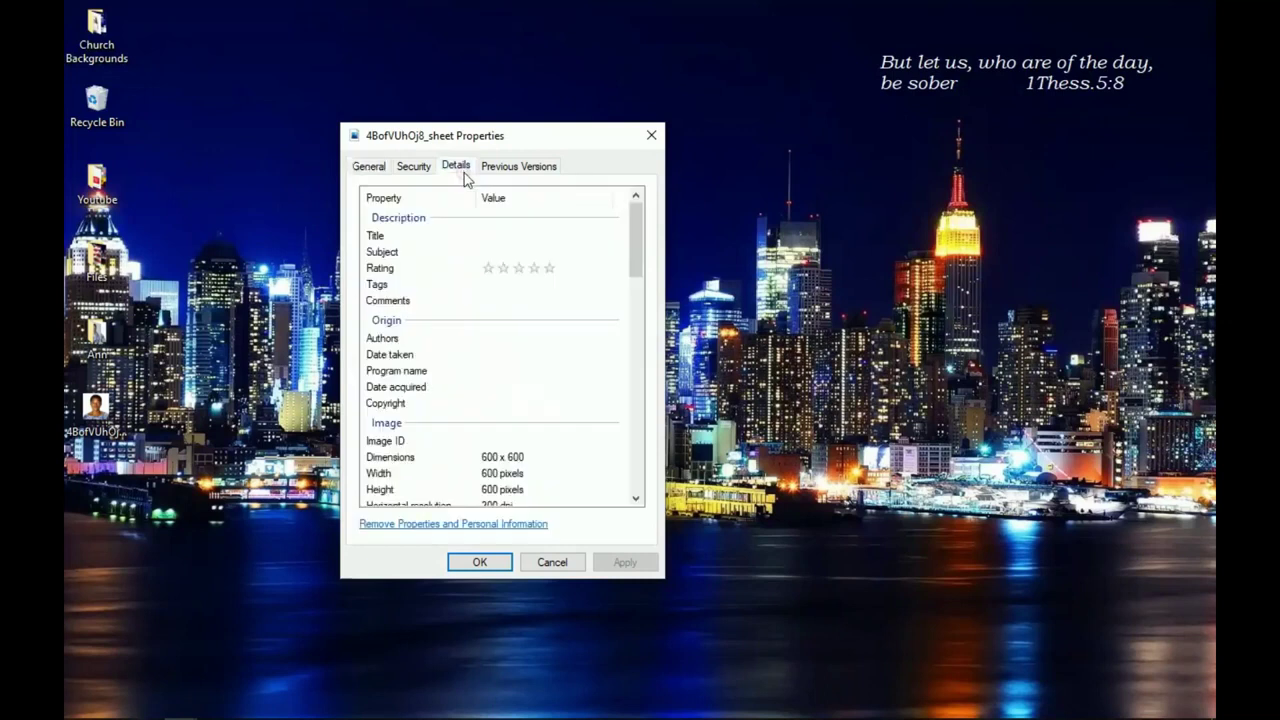
scroll(517, 316, "down", 3)
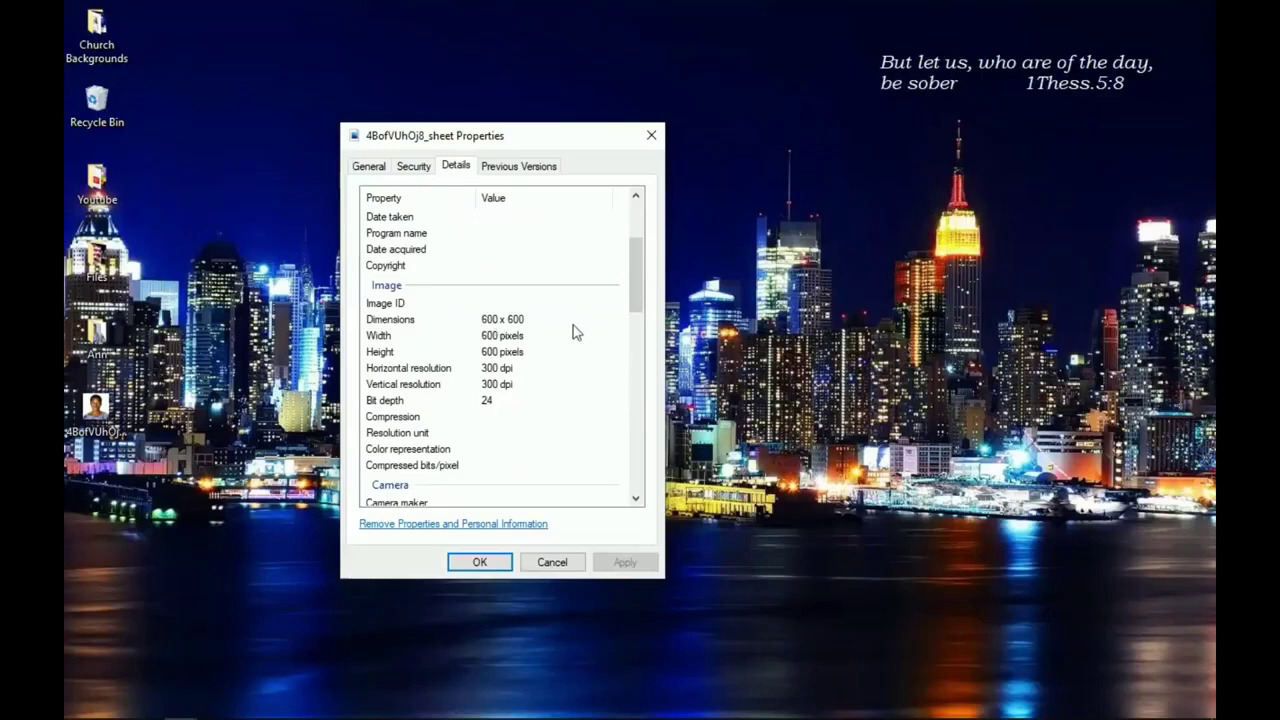
left_click(651, 136)
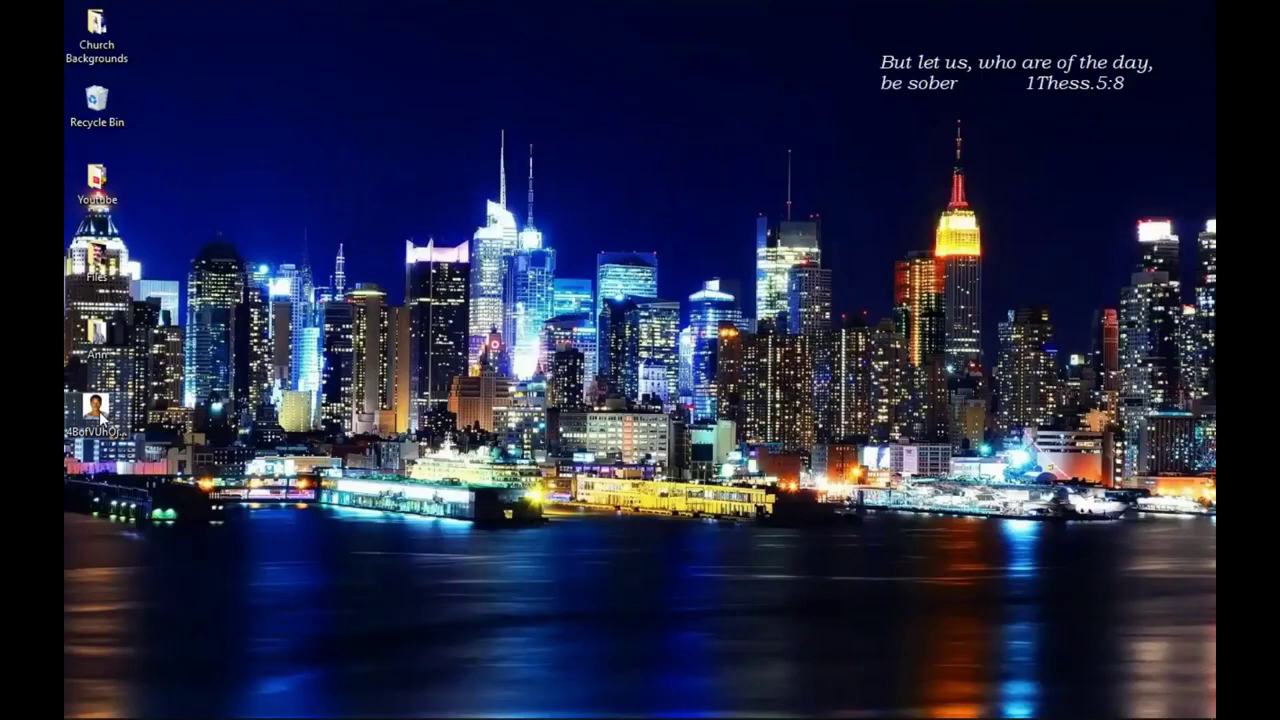
- Open 4BofVUhOj8_sheet.jpeg in Photoshop and bring up its Image Size settings
left_click_drag(108, 432, 808, 471)
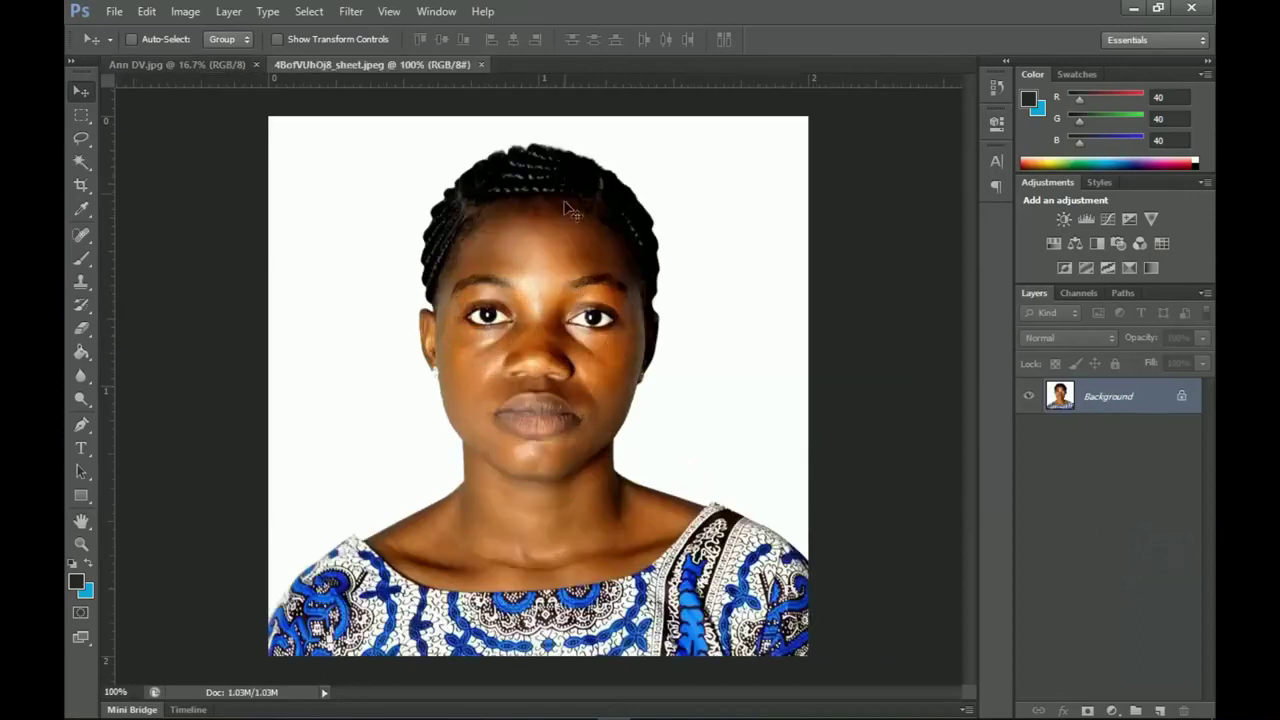
left_click(189, 11)
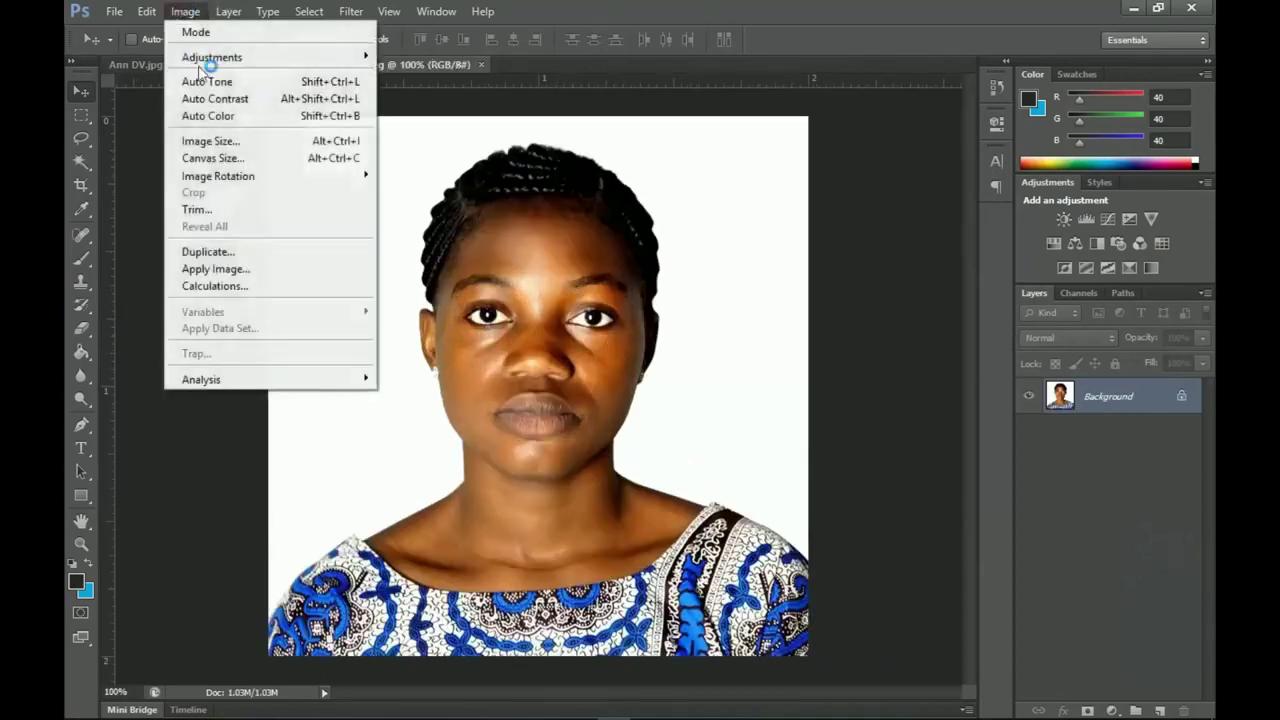
left_click(234, 142)
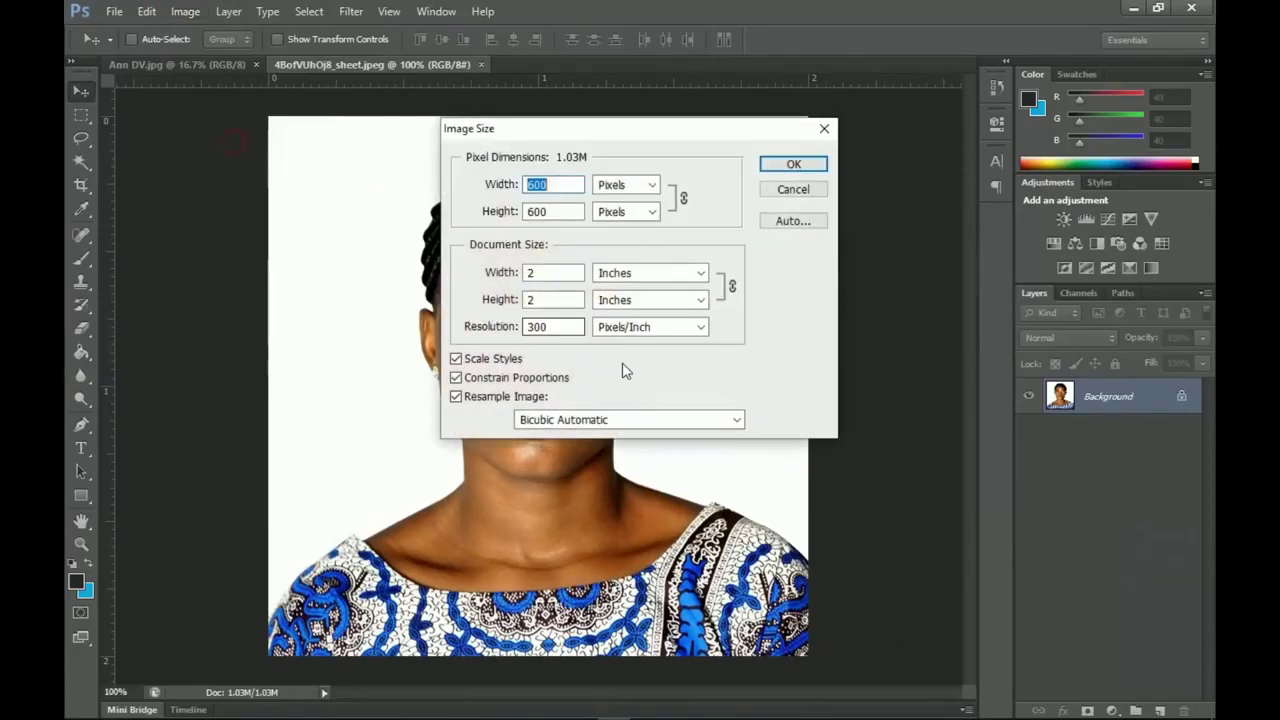
- Confirm the sheet is 600×600 px, 2×2 inches at 300 ppi, then return to Ann DV.jpg
double_click(565, 272)
double_click(560, 299)
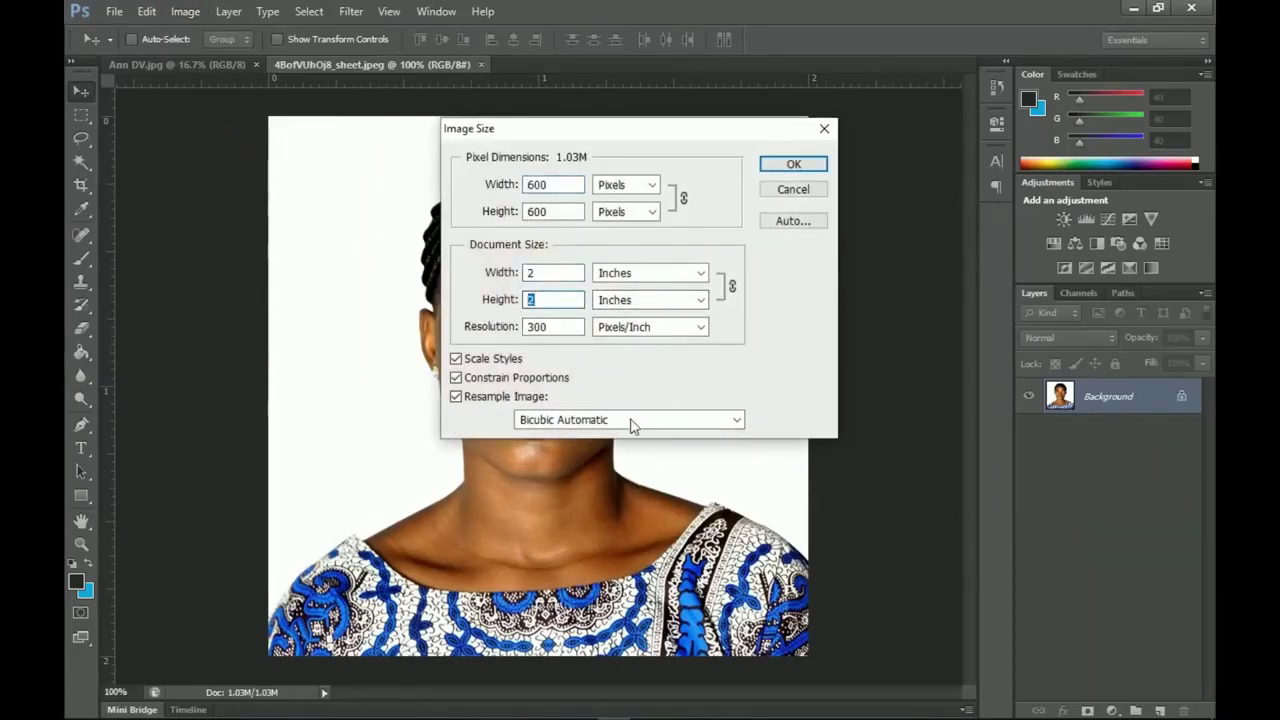
double_click(567, 184)
double_click(569, 212)
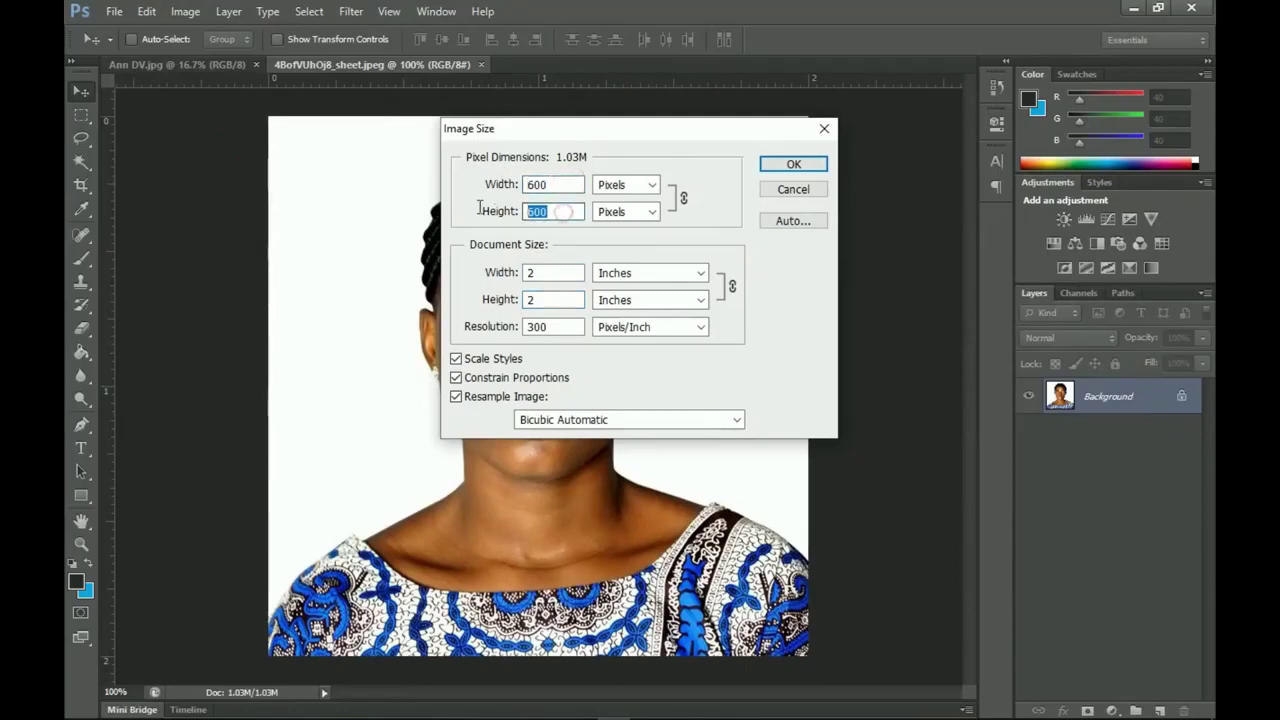
key("Escape")
left_click(217, 65)
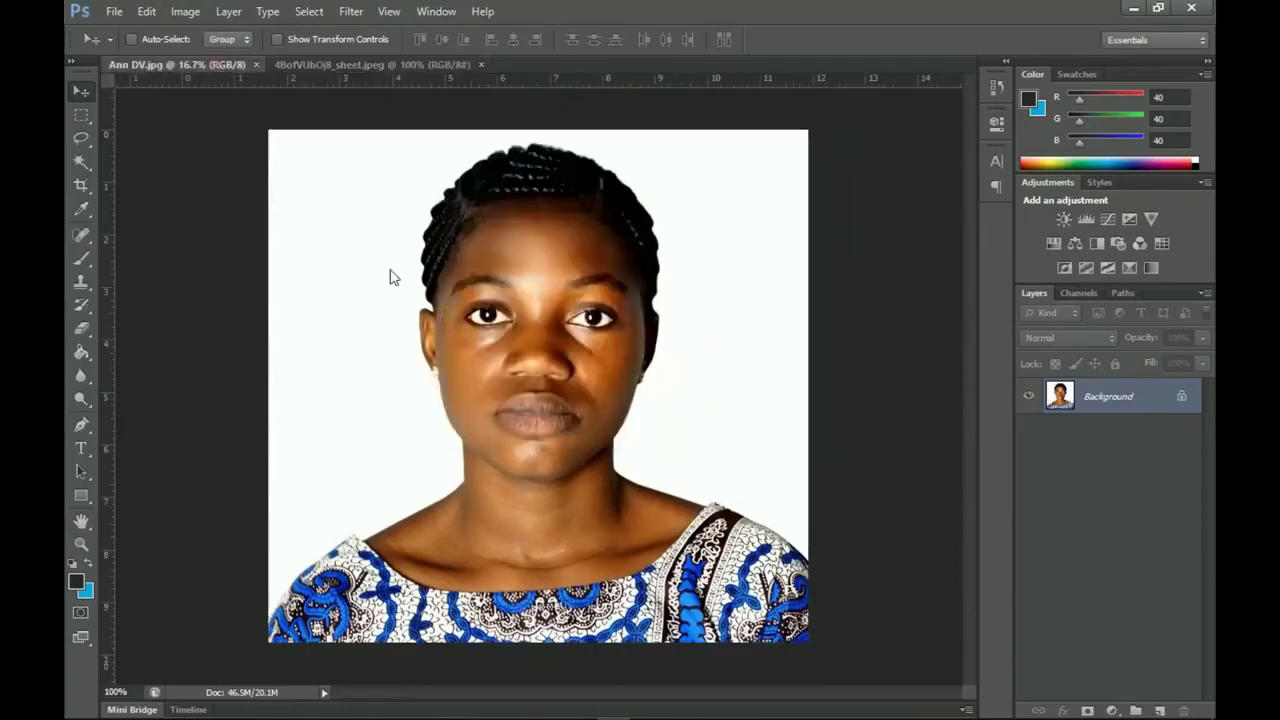